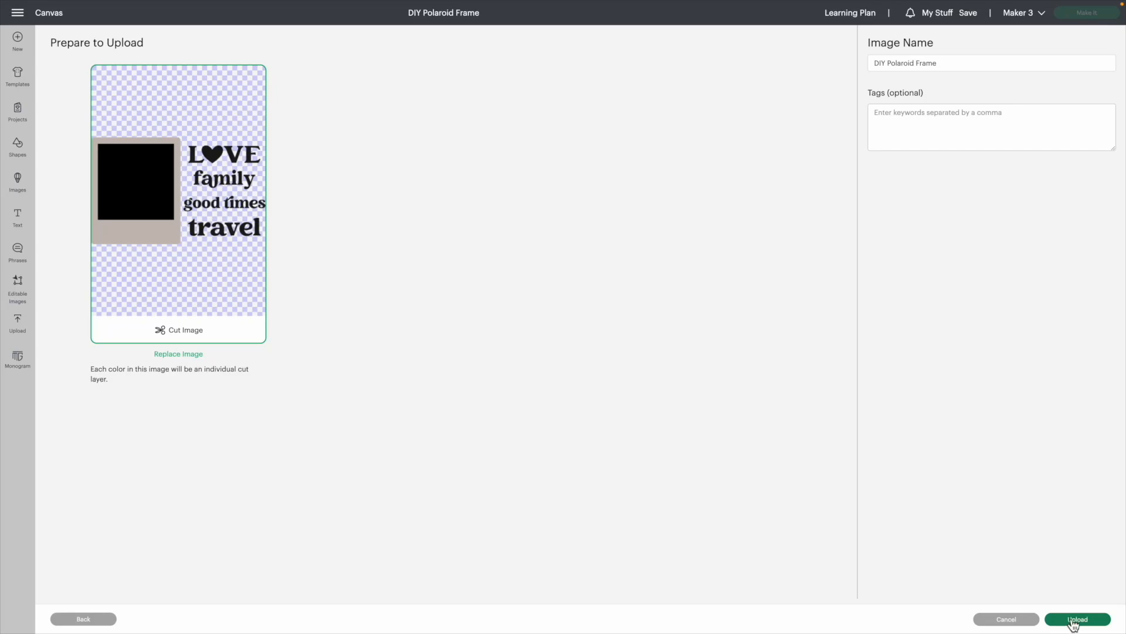
# Upload the DIY Polaroid Frame cut image, add it to the canvas, and set its overall height to 4.2 in
pyautogui.click(1073, 620)
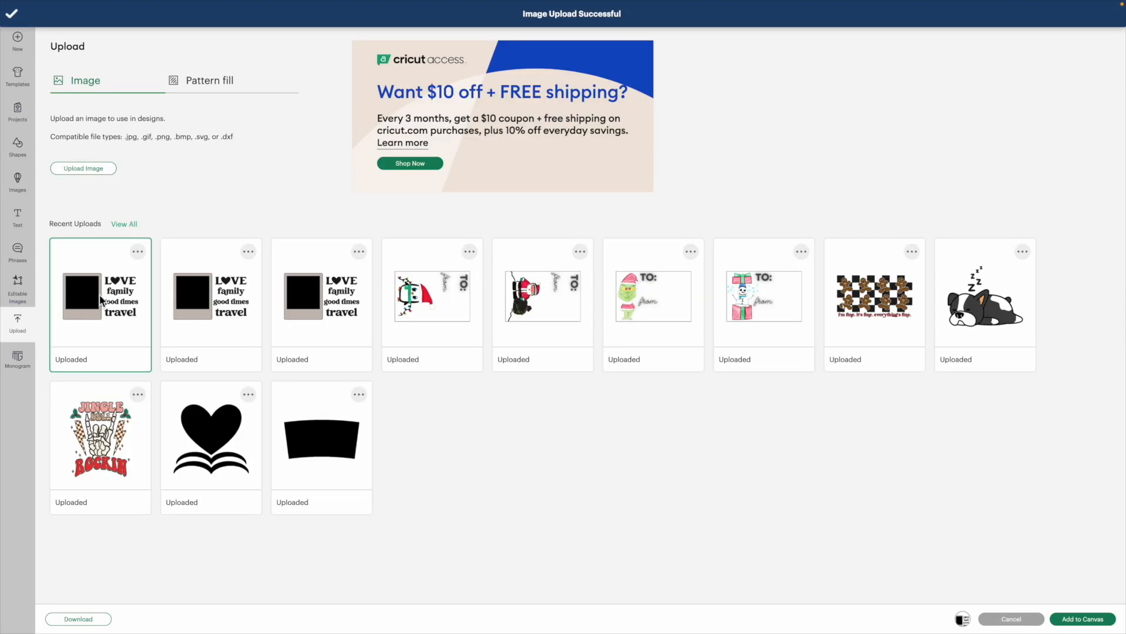
pyautogui.click(1083, 618)
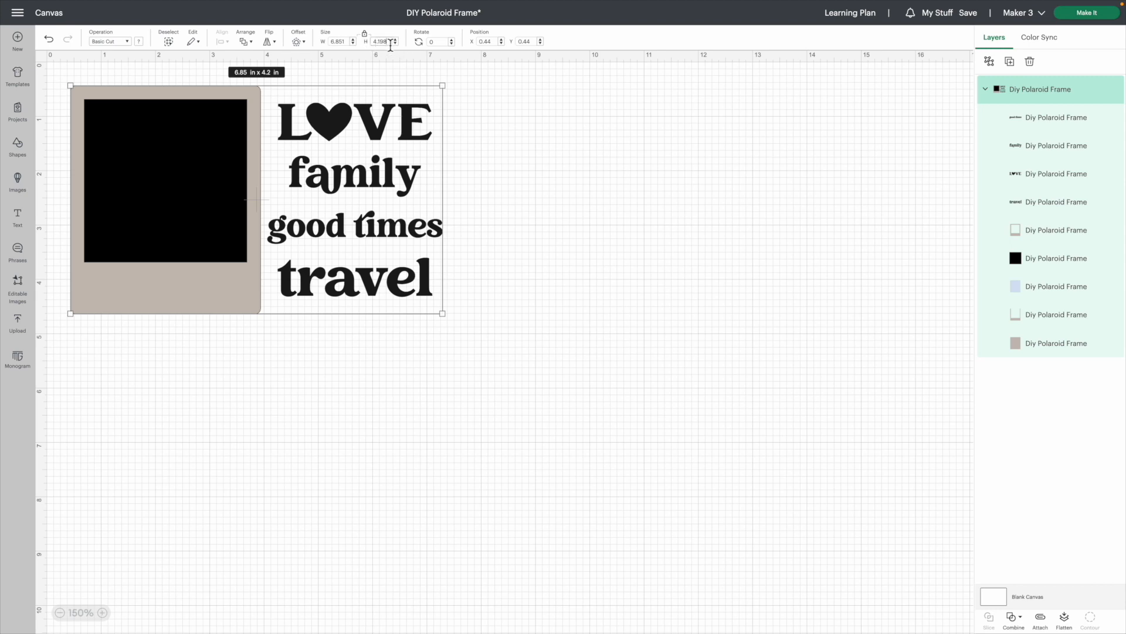
pyautogui.click(391, 42)
pyautogui.press('BackSpace')
pyautogui.press('BackSpace')
pyautogui.press('BackSpace')
pyautogui.press('Return')
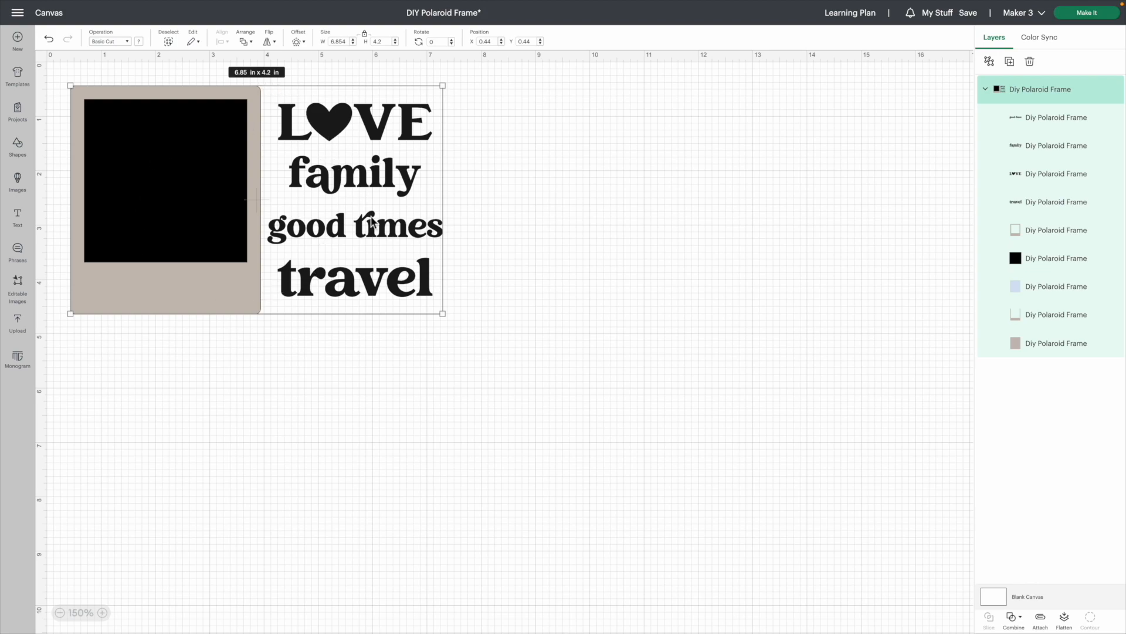
# Ungroup the Polaroid design and move the windowed front frame below the stacked pieces, at about X 0.47, Y 5.02 in
pyautogui.rightClick(220, 297)
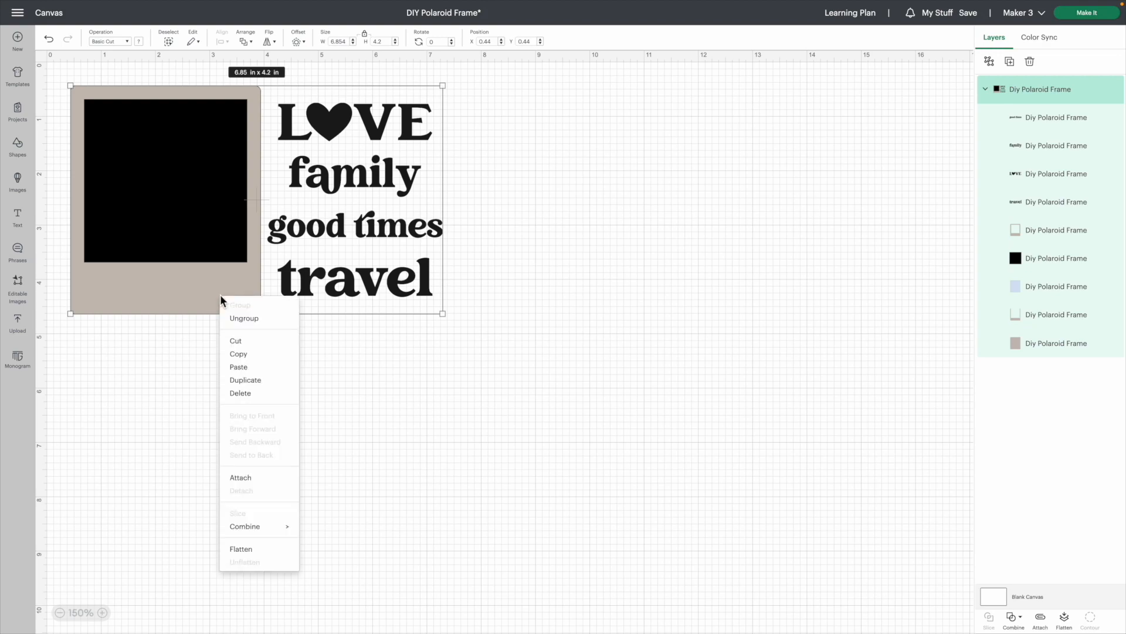
pyautogui.click(240, 320)
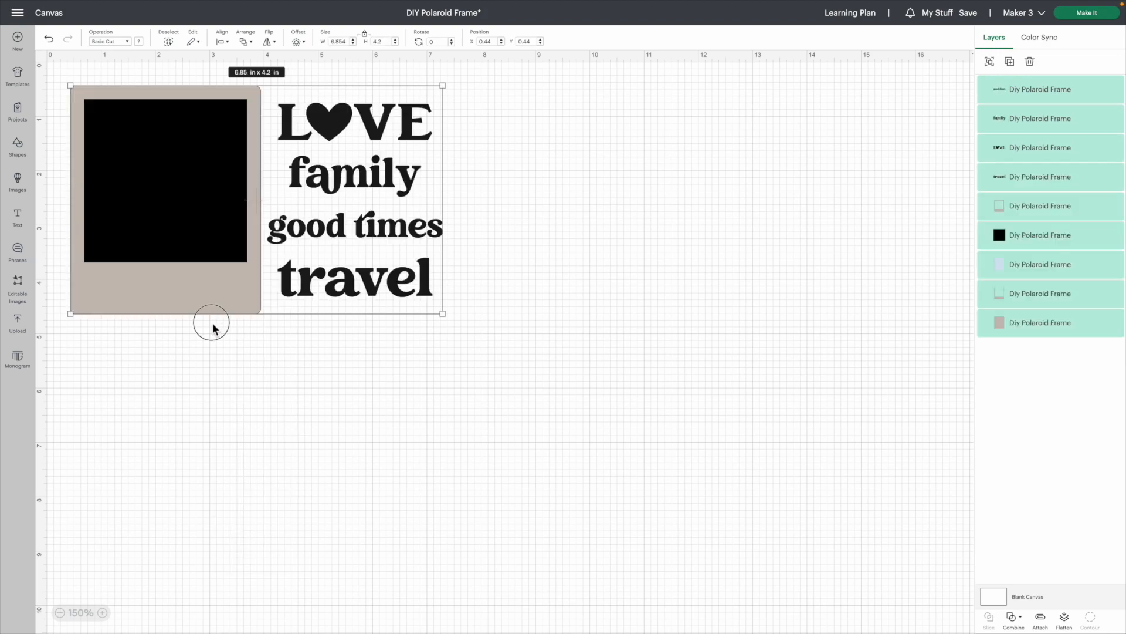
pyautogui.click(211, 322)
pyautogui.click(195, 288)
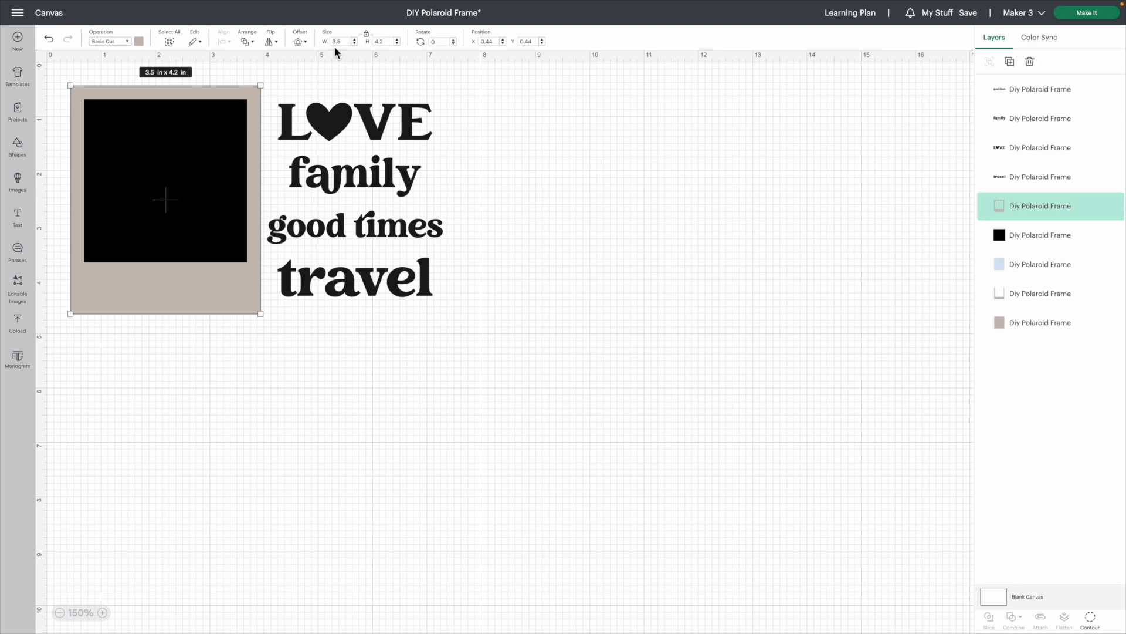
pyautogui.click(244, 375)
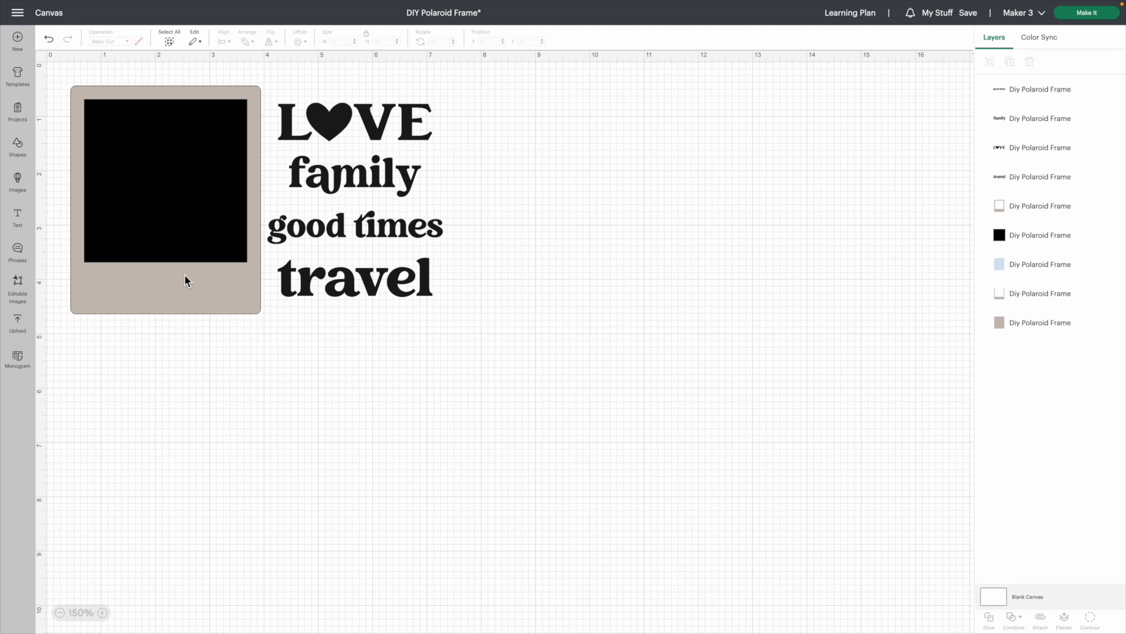
pyautogui.moveTo(170, 206); pyautogui.dragTo(171, 433)
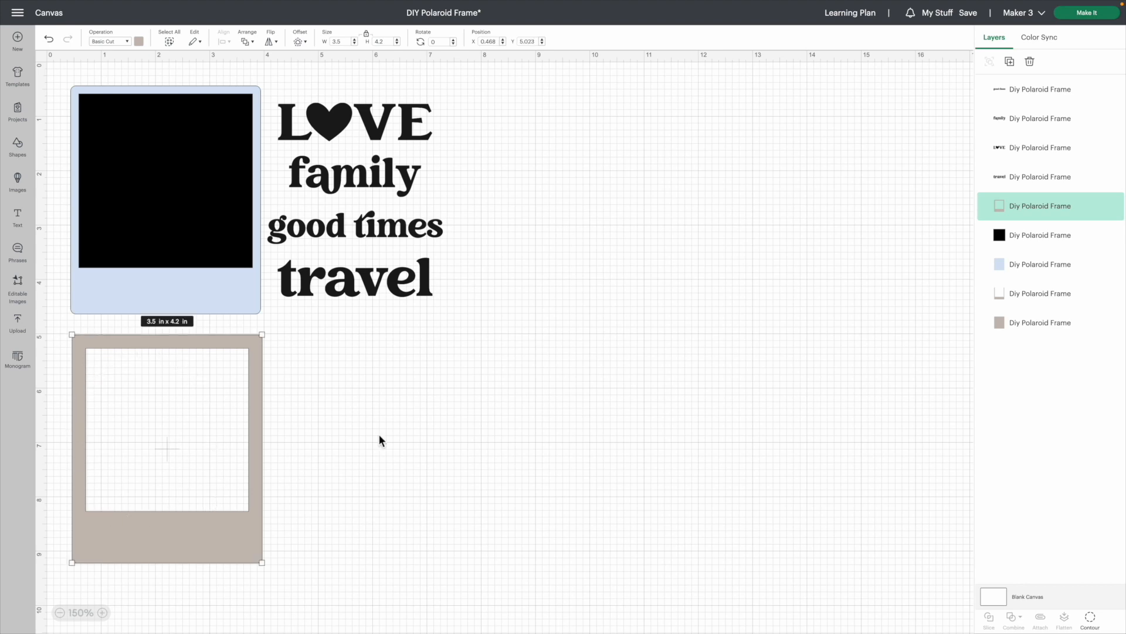
# Rename the windowed front frame's layer as Top Layer
pyautogui.rightClick(1061, 215)
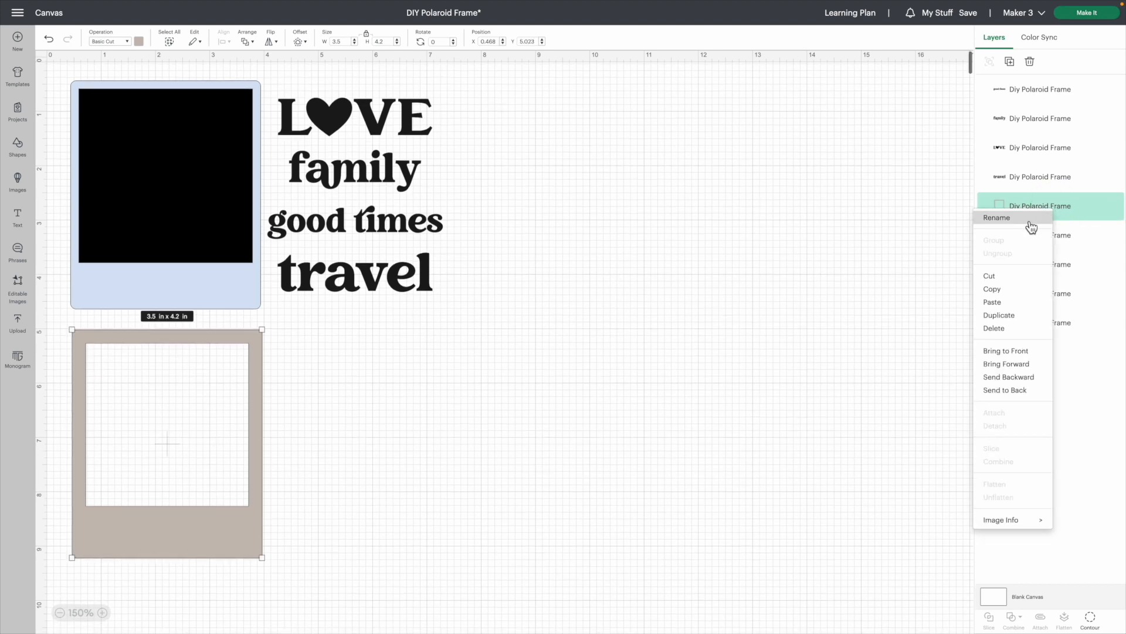
pyautogui.click(1026, 218)
pyautogui.press('BackSpace')
pyautogui.write('Top Layer')
pyautogui.click(499, 386)
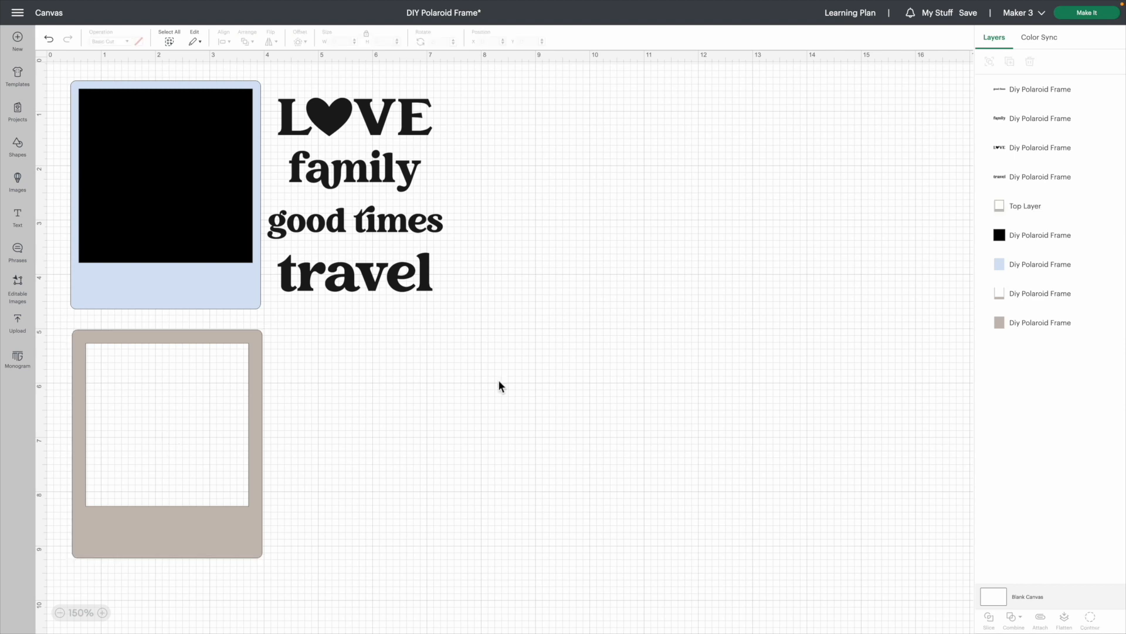
# Move the black square off the stack to the empty area beside the words, at about X 7.73, Y 0.76 in
pyautogui.moveTo(151, 162); pyautogui.dragTo(538, 163)
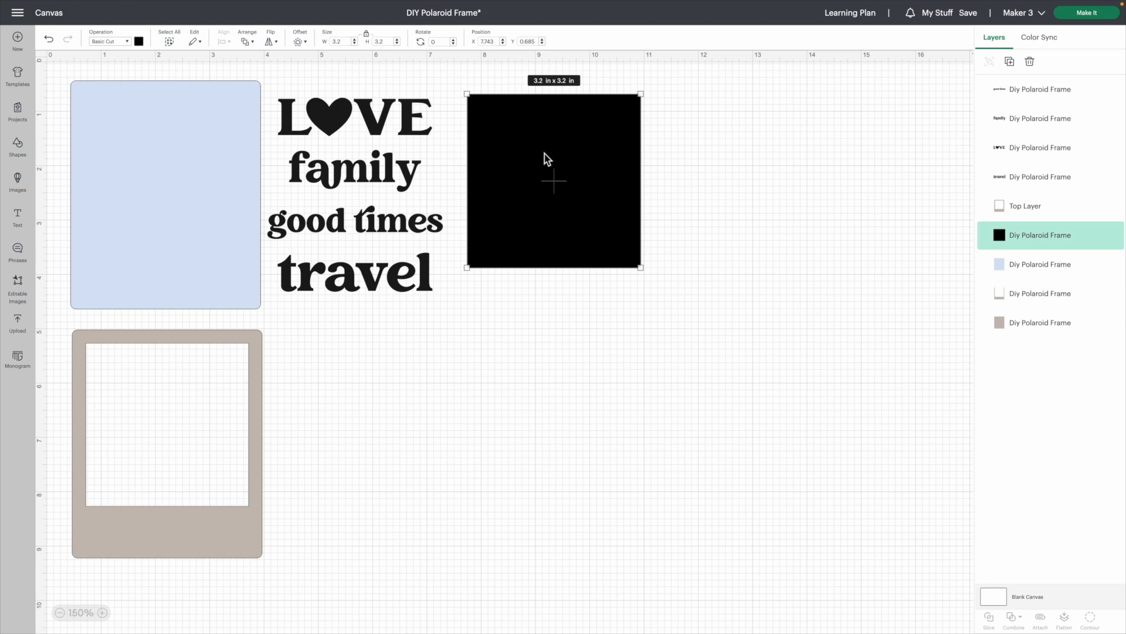
pyautogui.moveTo(545, 154); pyautogui.dragTo(544, 157)
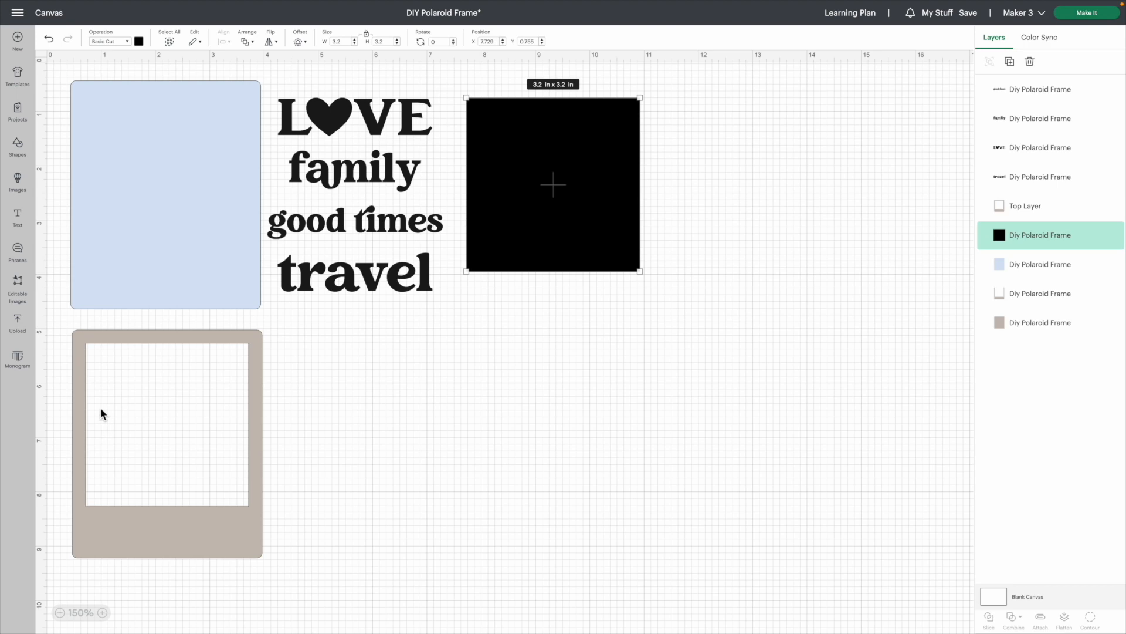
# Overlay the black square on the front frame's window to compare their sizes, and return it beside the words
pyautogui.moveTo(605, 179); pyautogui.dragTo(219, 418)
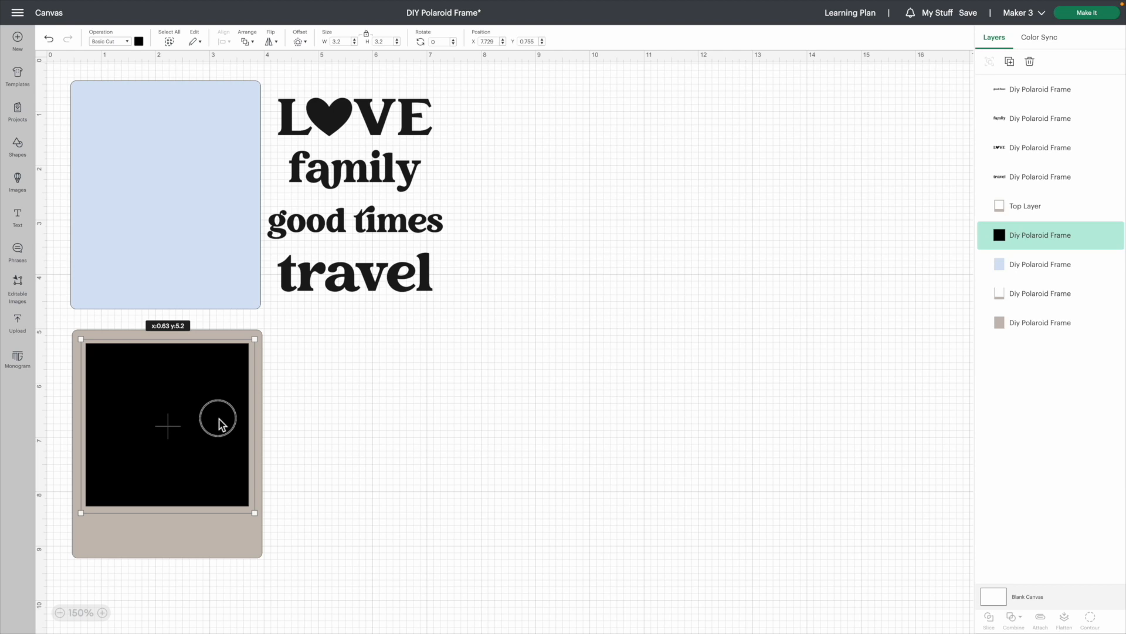
pyautogui.moveTo(220, 418); pyautogui.dragTo(219, 417)
pyautogui.moveTo(219, 418); pyautogui.dragTo(596, 191)
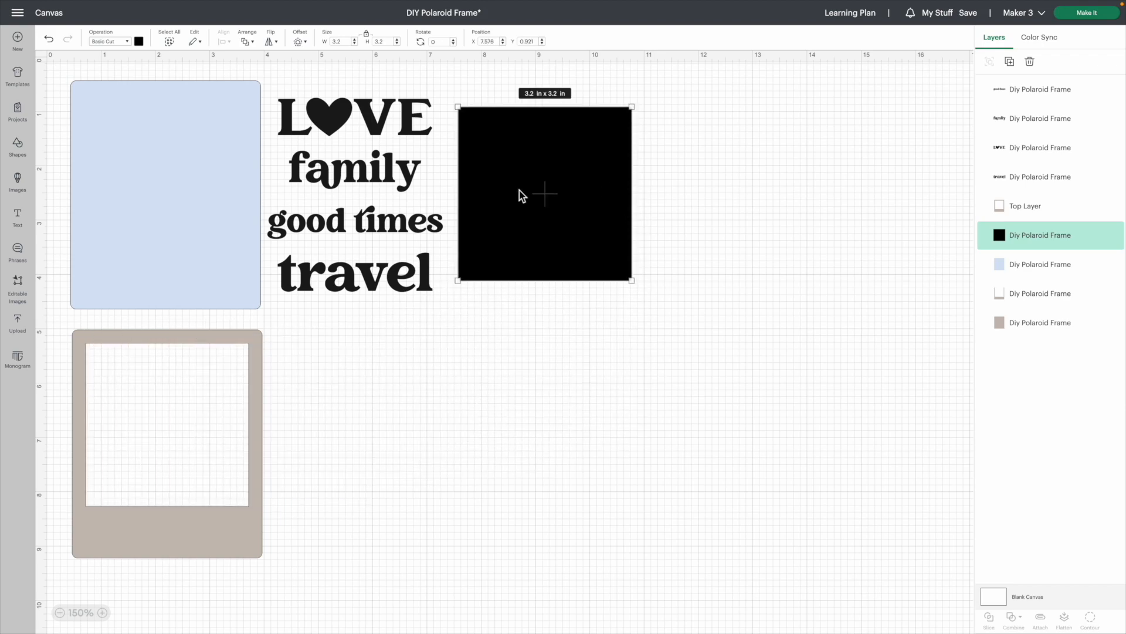
# Move the light blue piece beside the front frame, at about X 4.2, Y 5 in, and rename its layer as Acetate
pyautogui.moveTo(153, 177); pyautogui.dragTo(354, 425)
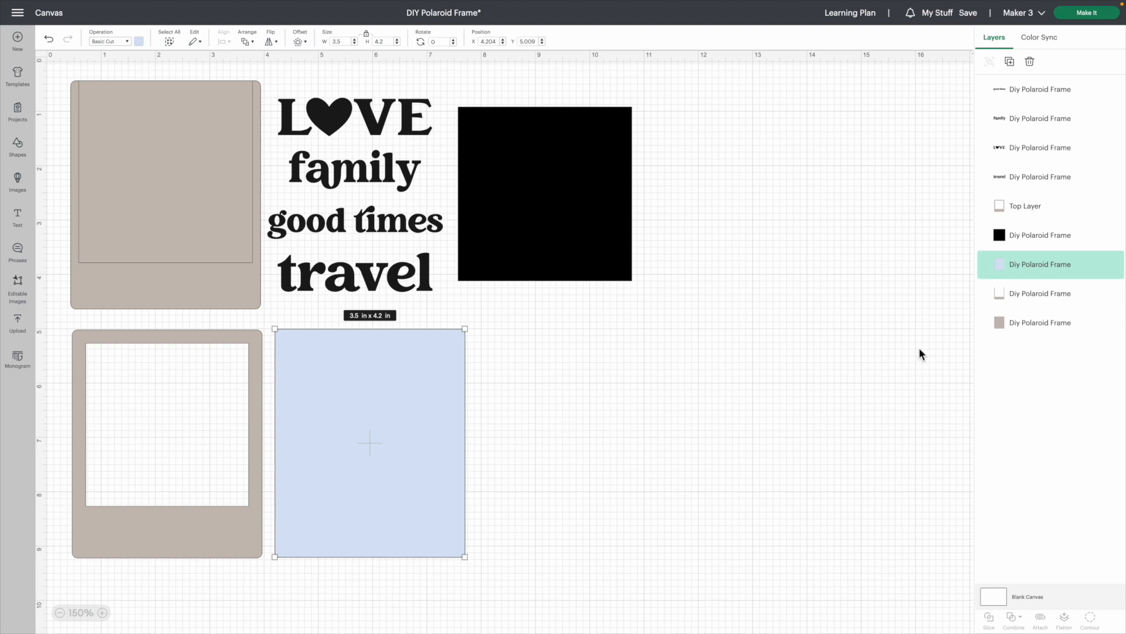
pyautogui.rightClick(1037, 271)
pyautogui.click(1059, 280)
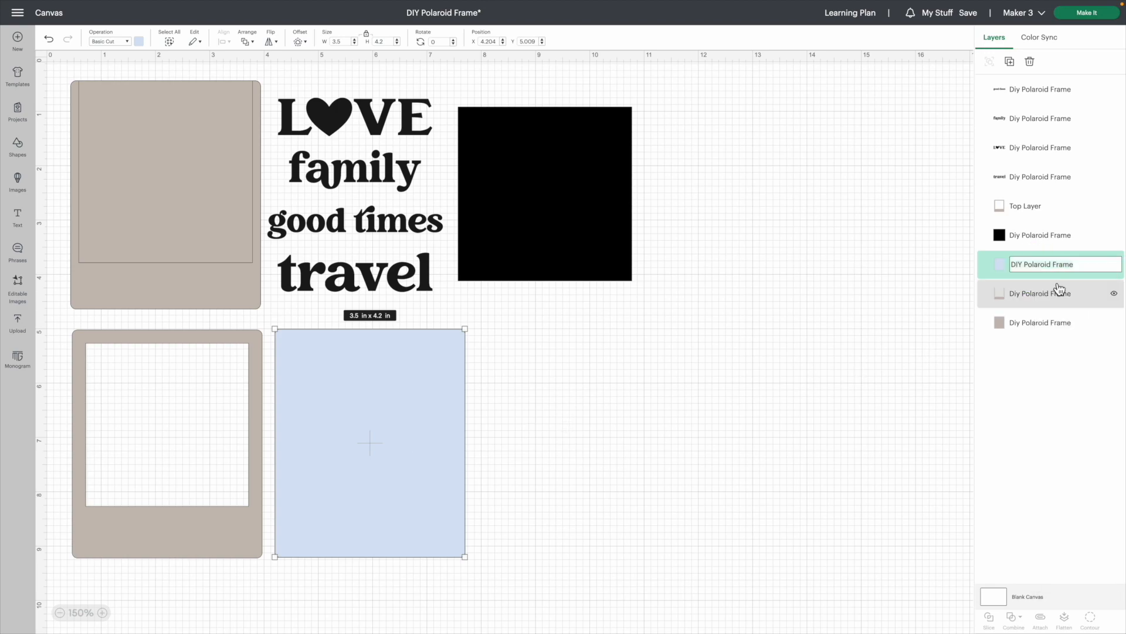
pyautogui.write('Acetate')
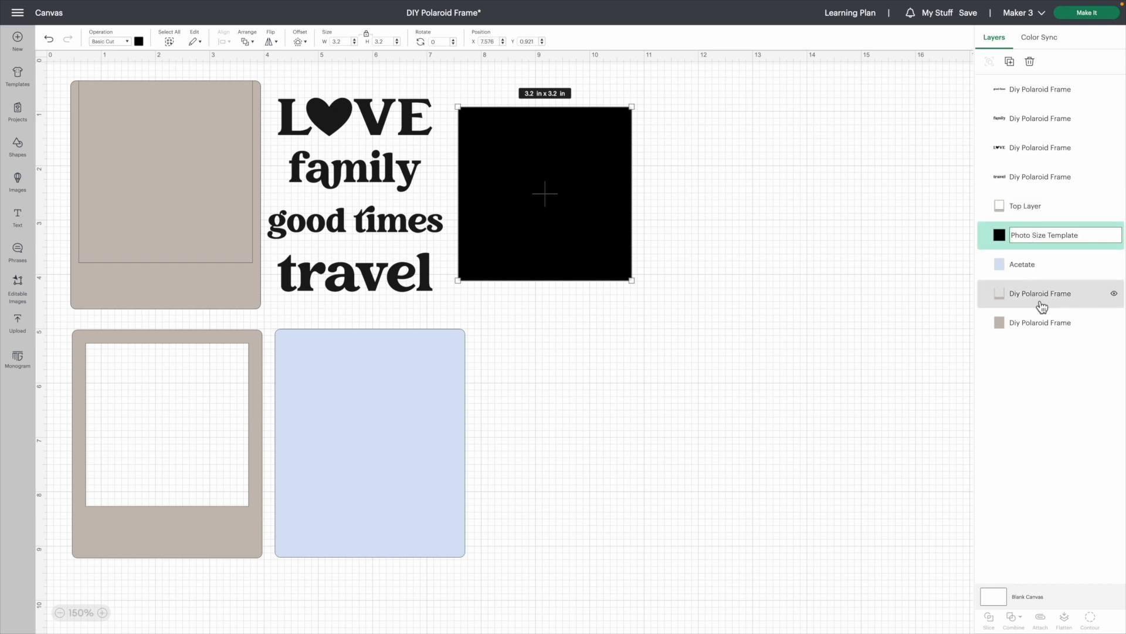
# Rename the black square's layer as Photo Size Template
pyautogui.click(774, 262)
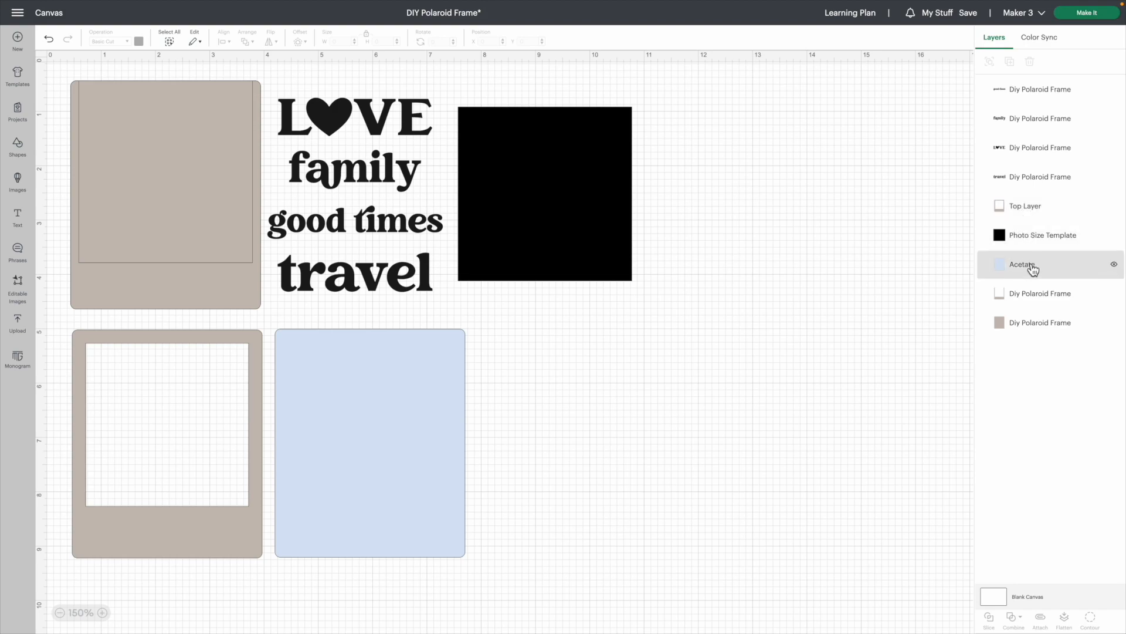
# Rename the Top Layer piece as Wood - Top Layer
pyautogui.click(1031, 214)
pyautogui.rightClick(1030, 214)
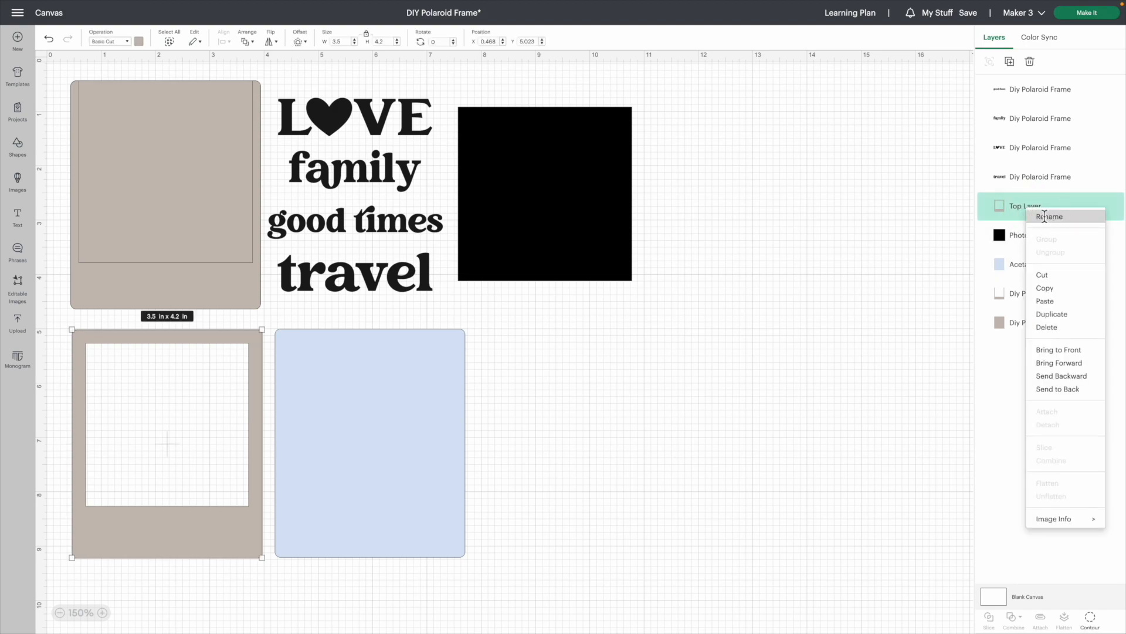
pyautogui.click(1045, 216)
pyautogui.write('Wood -')
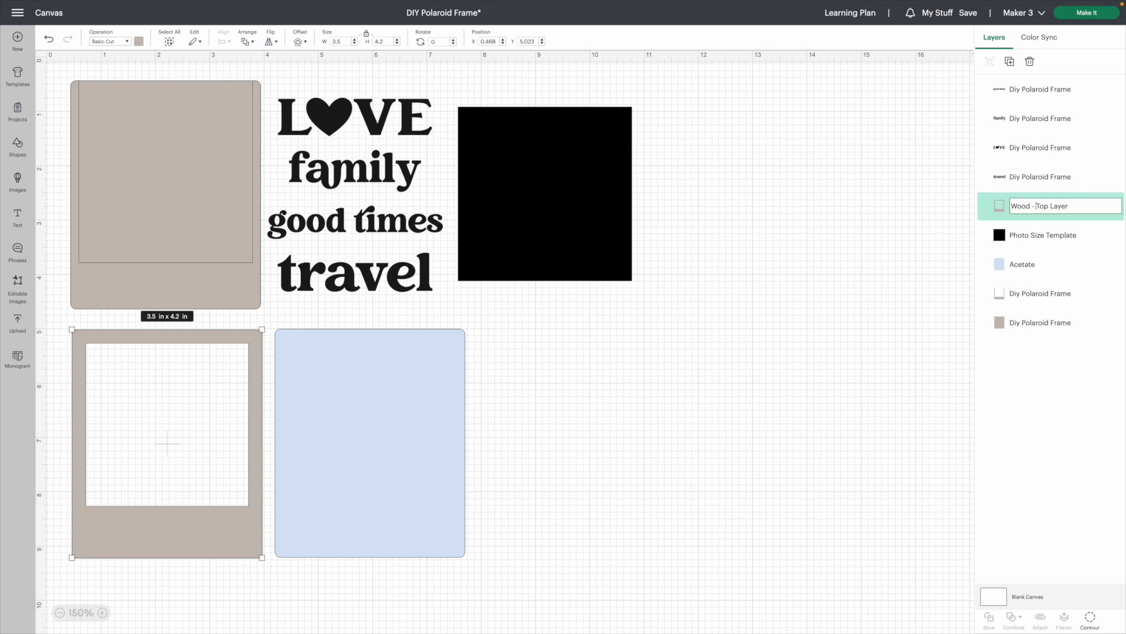
pyautogui.click(793, 371)
# Move the open-topped frame piece beside the acetate, at about X 8.1, Y 5 in, and rename its layer as Wood - Spacer
pyautogui.moveTo(158, 284); pyautogui.dragTo(575, 533)
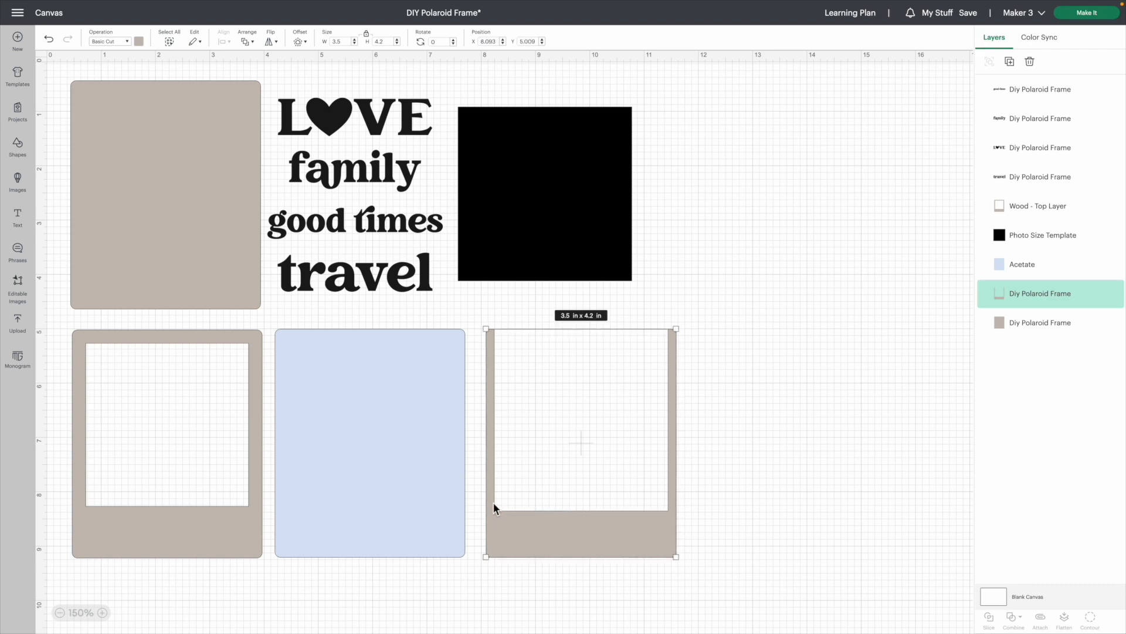
pyautogui.moveTo(516, 142)
pyautogui.mouseDown()
pyautogui.moveTo(573, 181)
pyautogui.moveTo(550, 369)
pyautogui.moveTo(511, 137)
pyautogui.mouseUp()
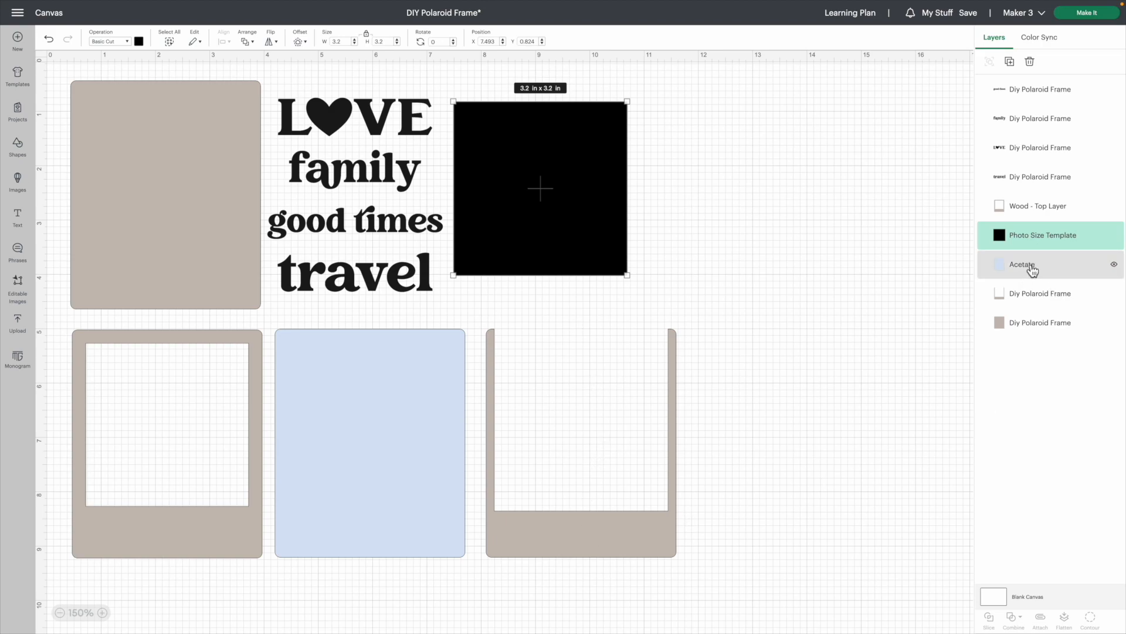
pyautogui.rightClick(1036, 294)
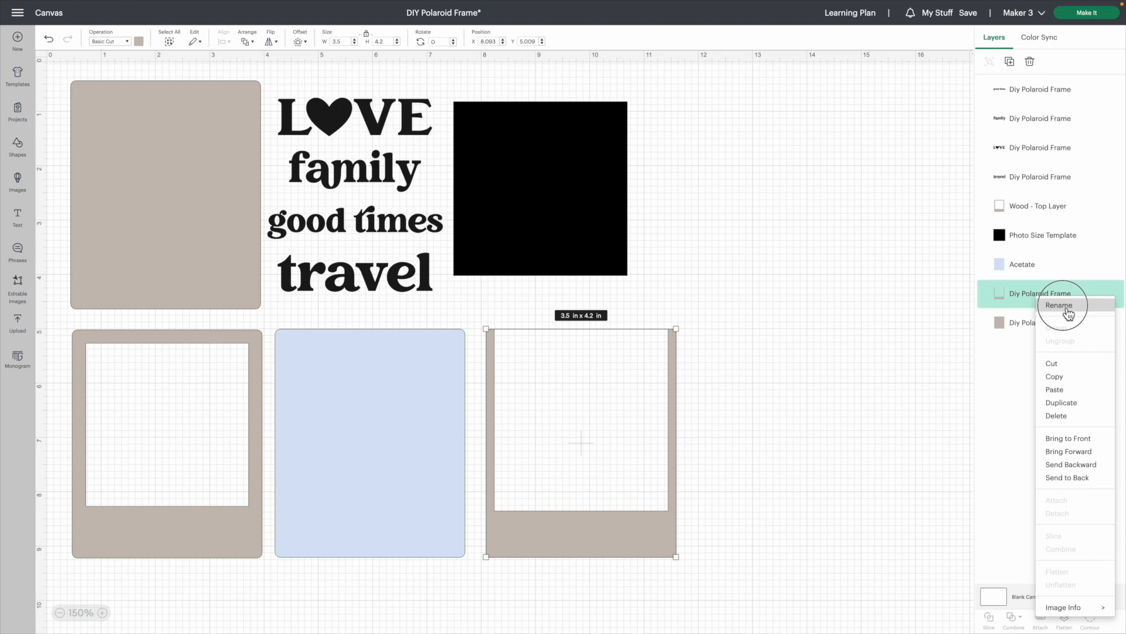
pyautogui.click(1064, 305)
pyautogui.write('Wood ')
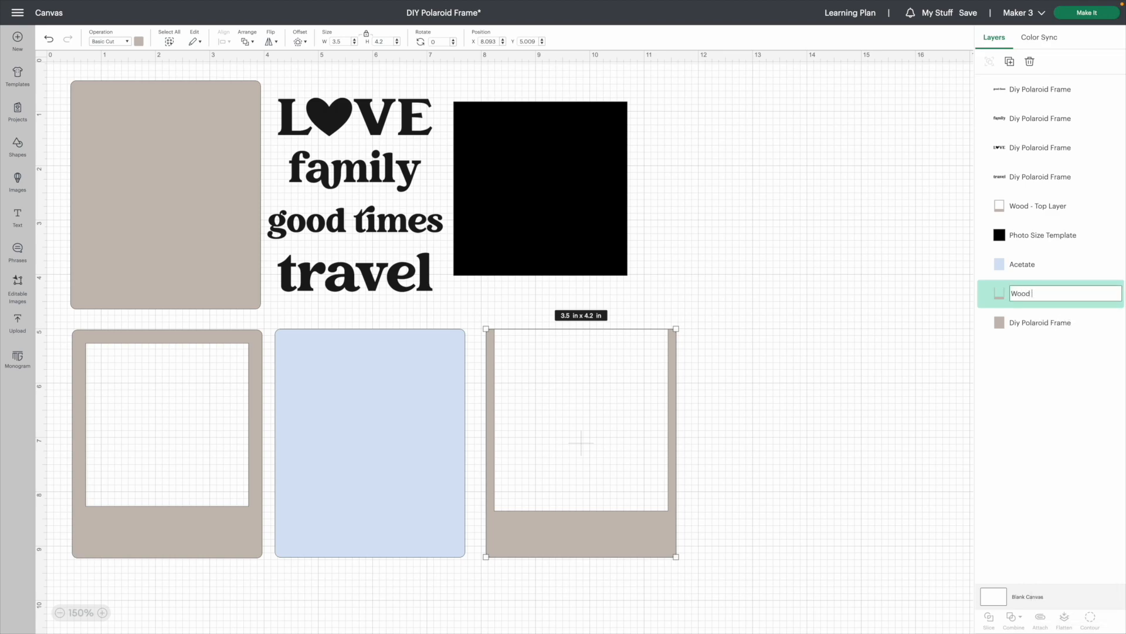
pyautogui.write('- Spacer')
pyautogui.press('Return')
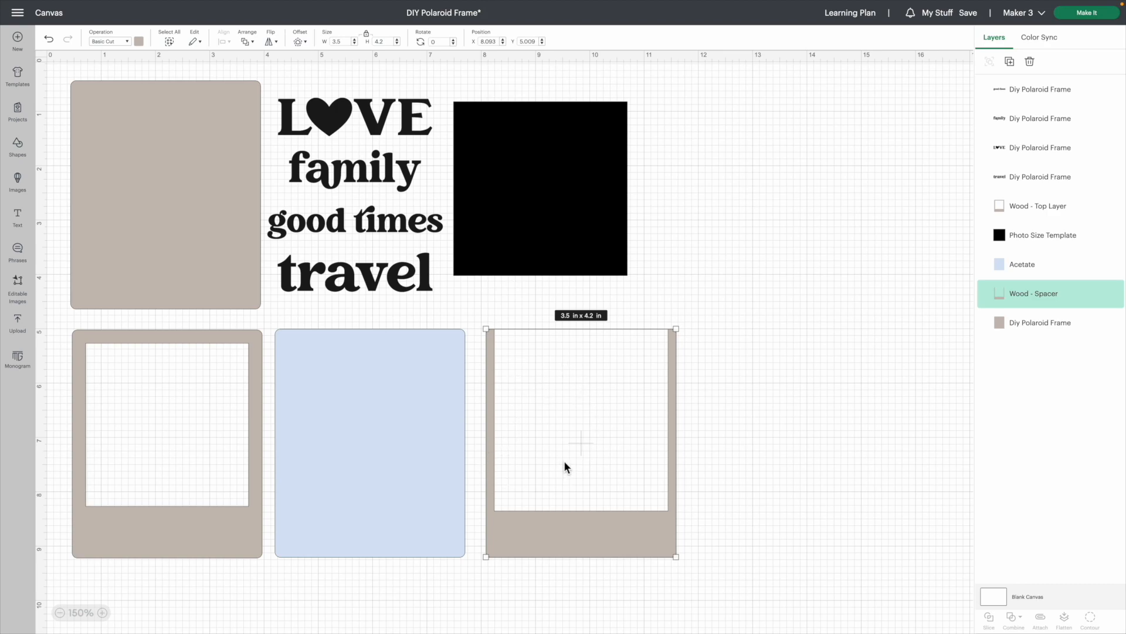
# Duplicate the Wood - Spacer piece, place the copy beside the original at about X 11.9, Y 5 in, and delete the copy
pyautogui.scroll(-1, 555, 545)
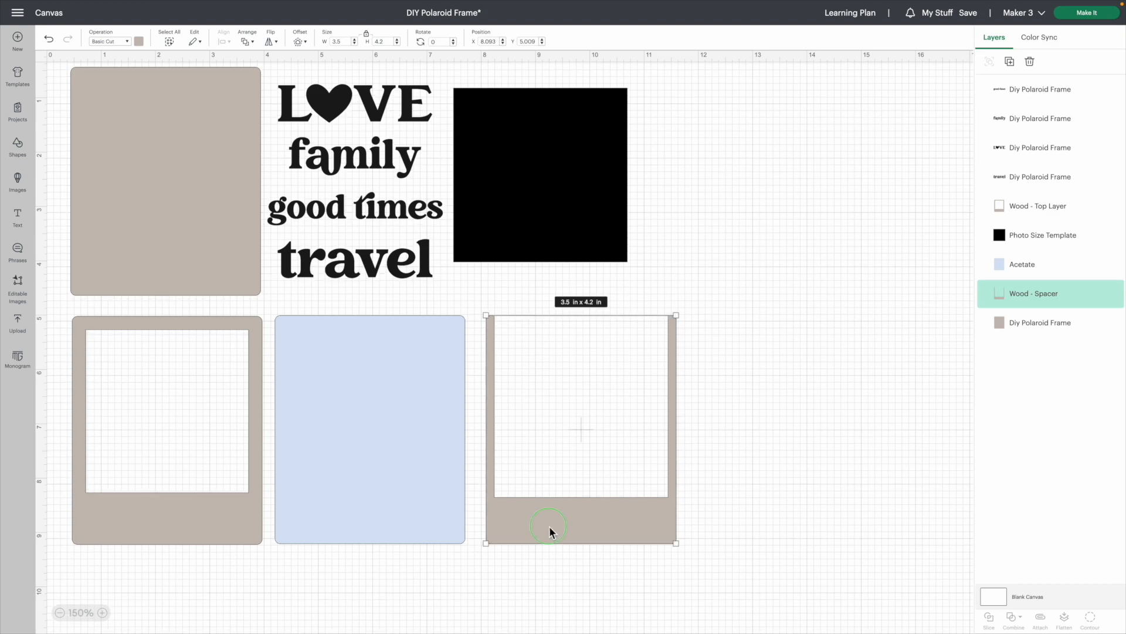
pyautogui.rightClick(549, 532)
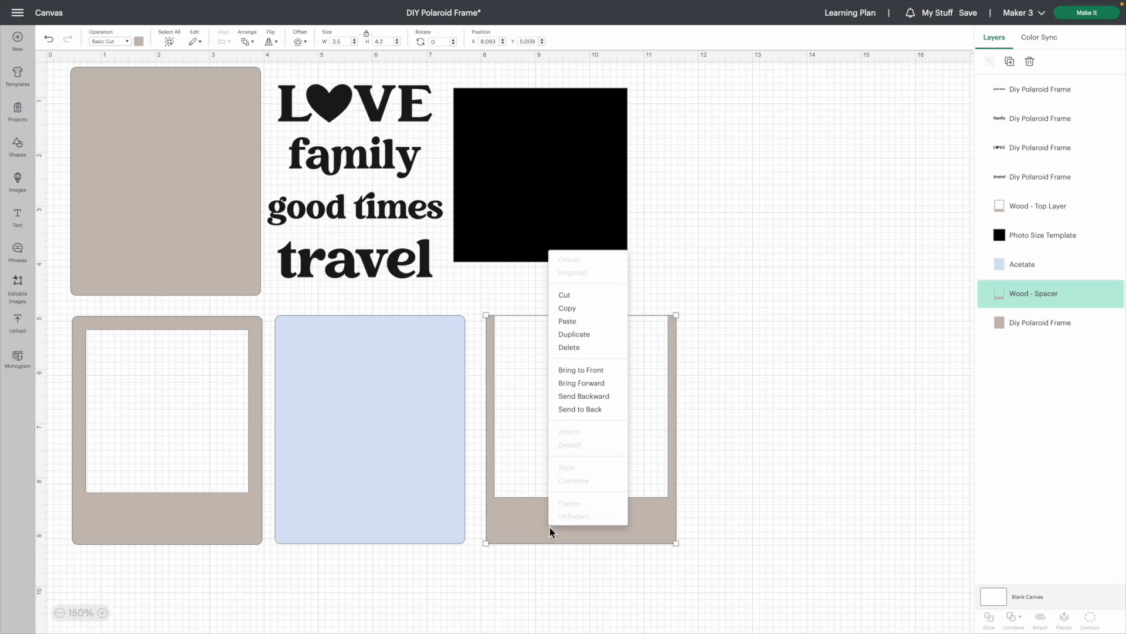
pyautogui.click(581, 335)
pyautogui.moveTo(164, 264); pyautogui.dragTo(790, 512)
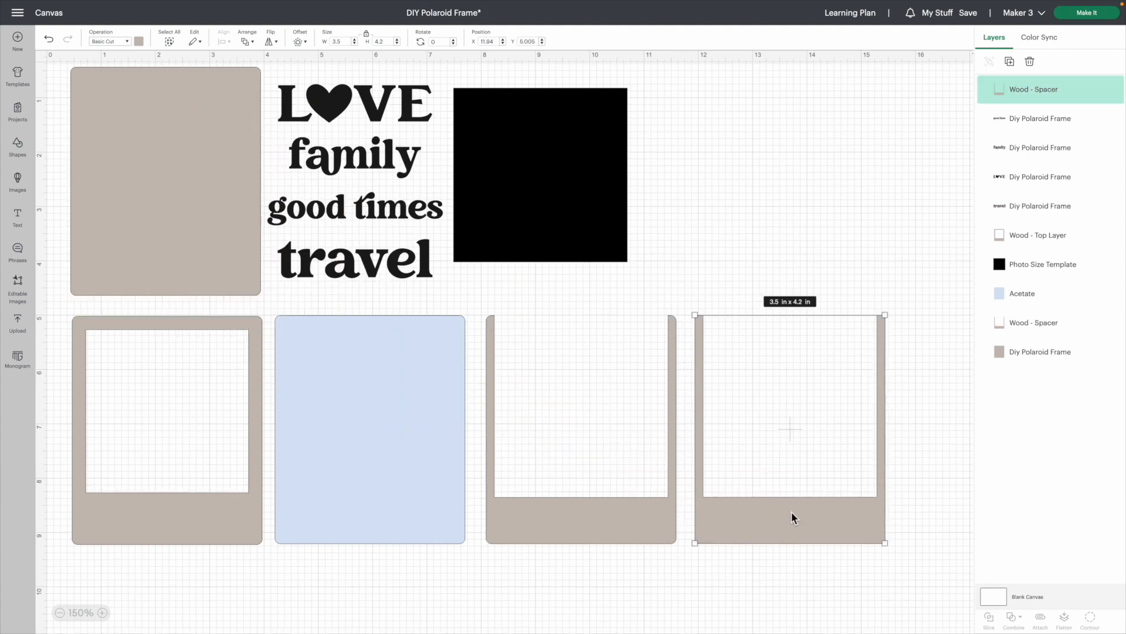
pyautogui.press('Delete')
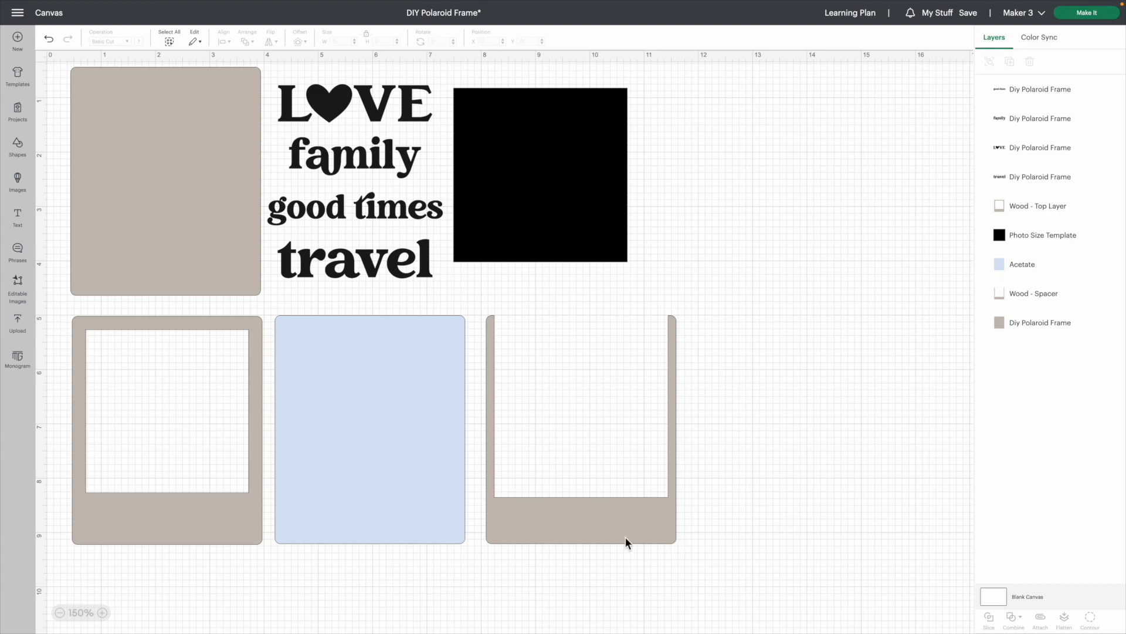
# Rename the solid backing piece's layer as Wood - Bottom Layer
pyautogui.click(146, 214)
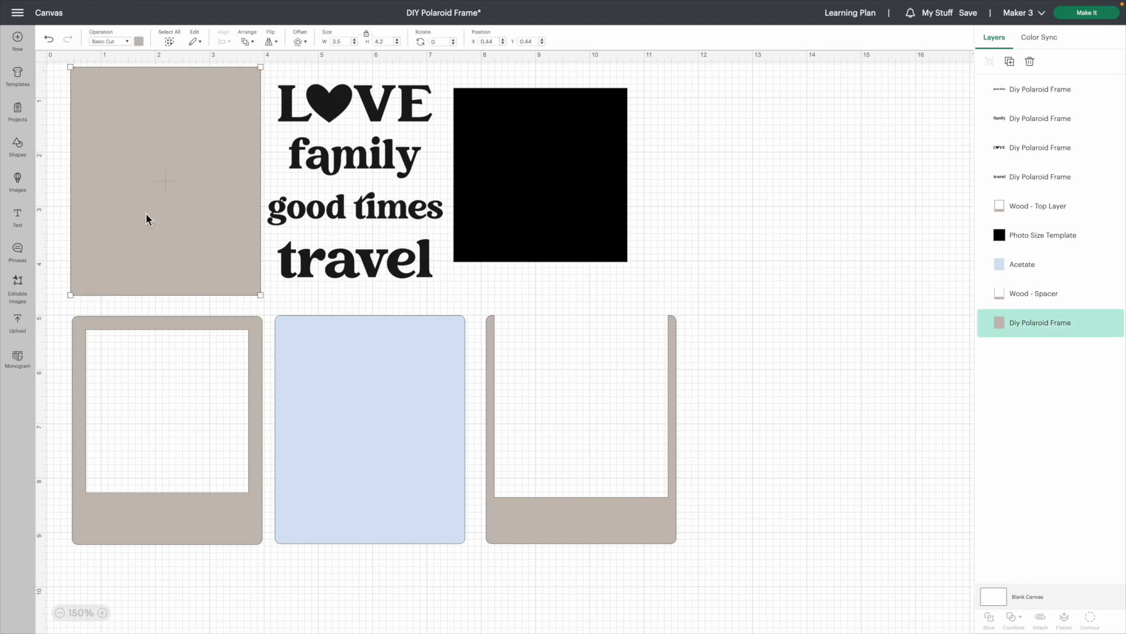
pyautogui.scroll(1, 146, 212)
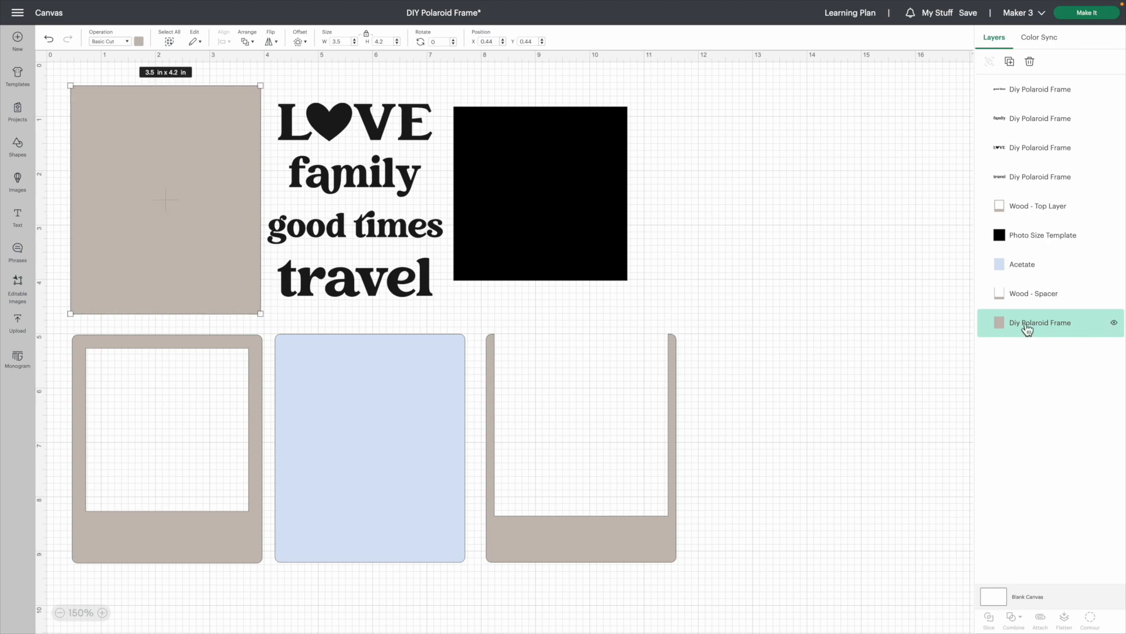
pyautogui.rightClick(1071, 339)
pyautogui.click(1065, 176)
pyautogui.write('Wood - Bottom')
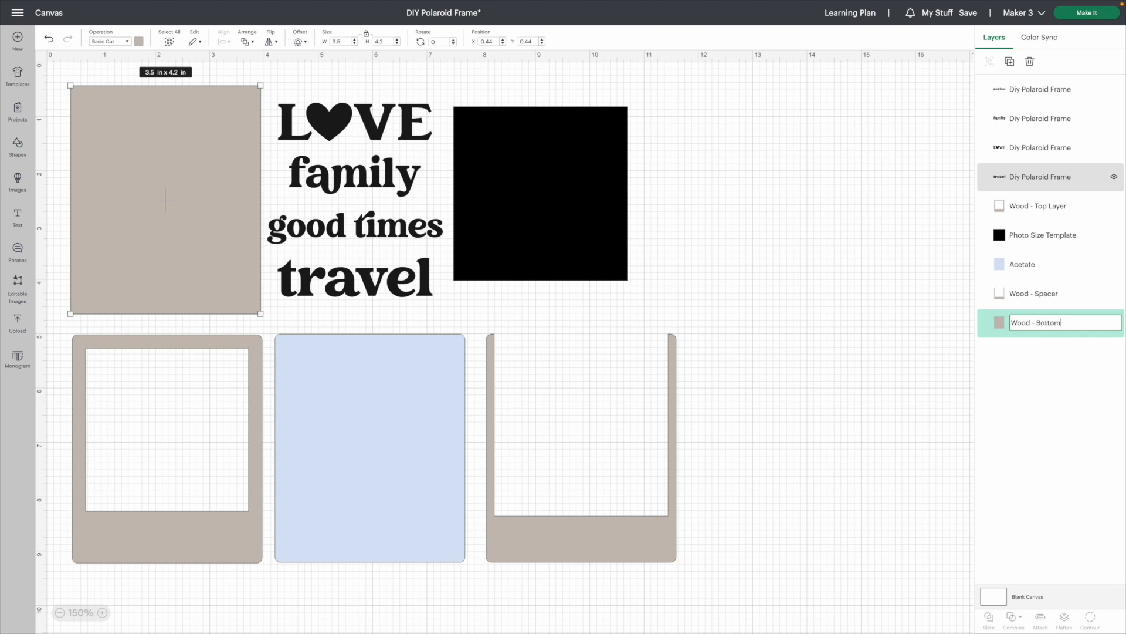
pyautogui.write(', Layer')
pyautogui.press('Return')
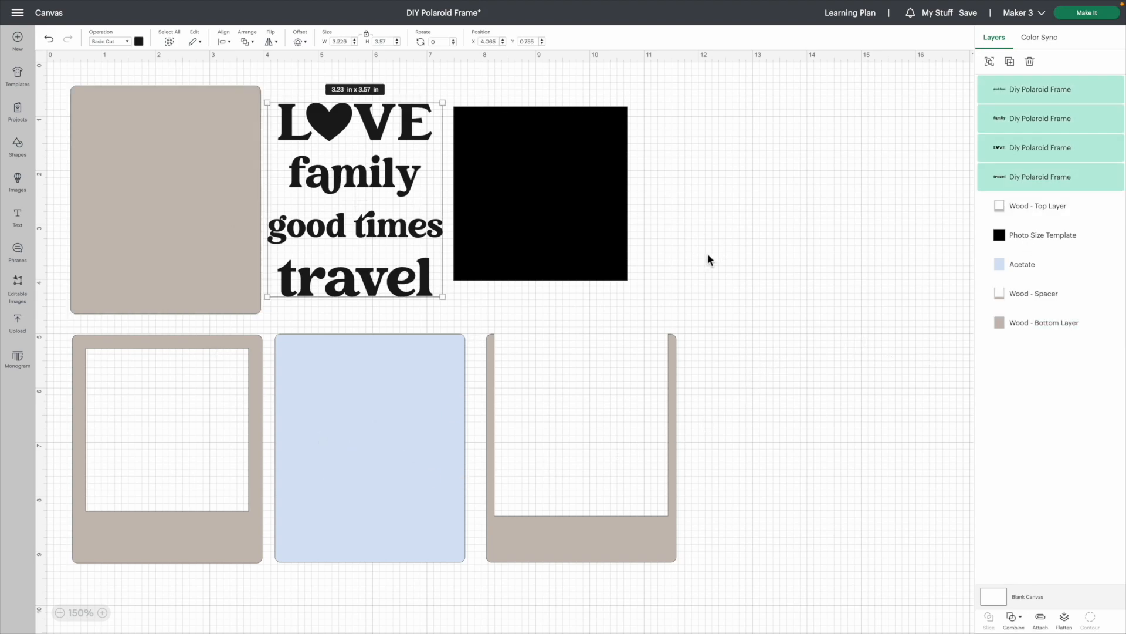
pyautogui.click(709, 260)
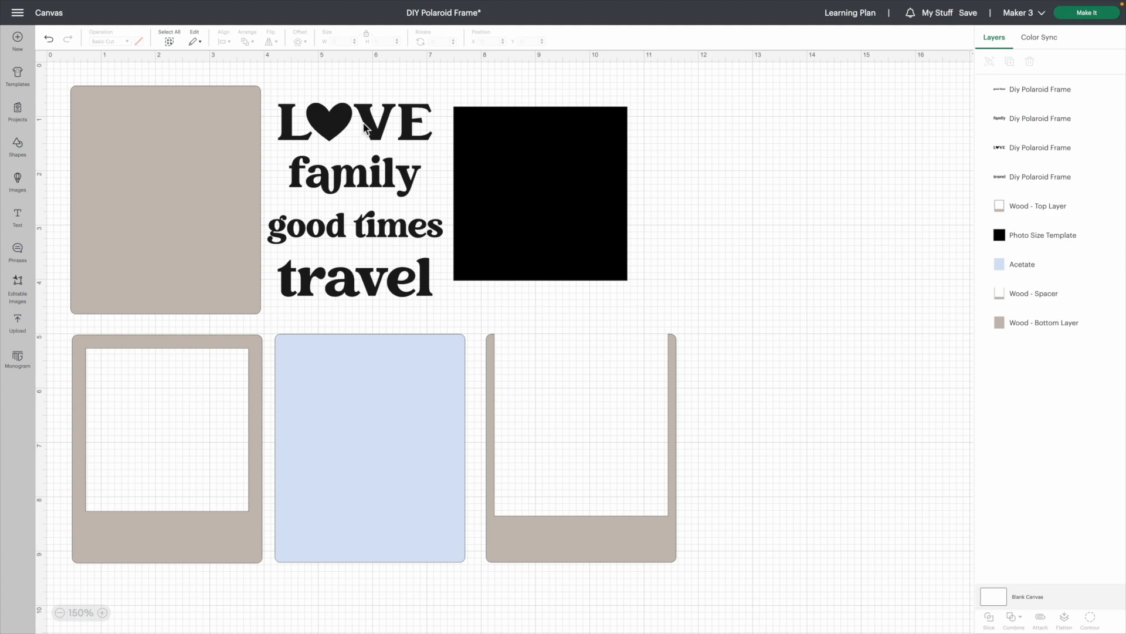
# Move the words LOVE, family, good times and travel separately to the empty area beyond the black square
pyautogui.moveTo(379, 126); pyautogui.dragTo(744, 221)
pyautogui.moveTo(378, 181); pyautogui.dragTo(835, 243)
pyautogui.moveTo(378, 232); pyautogui.dragTo(800, 311)
pyautogui.moveTo(414, 295); pyautogui.dragTo(890, 327)
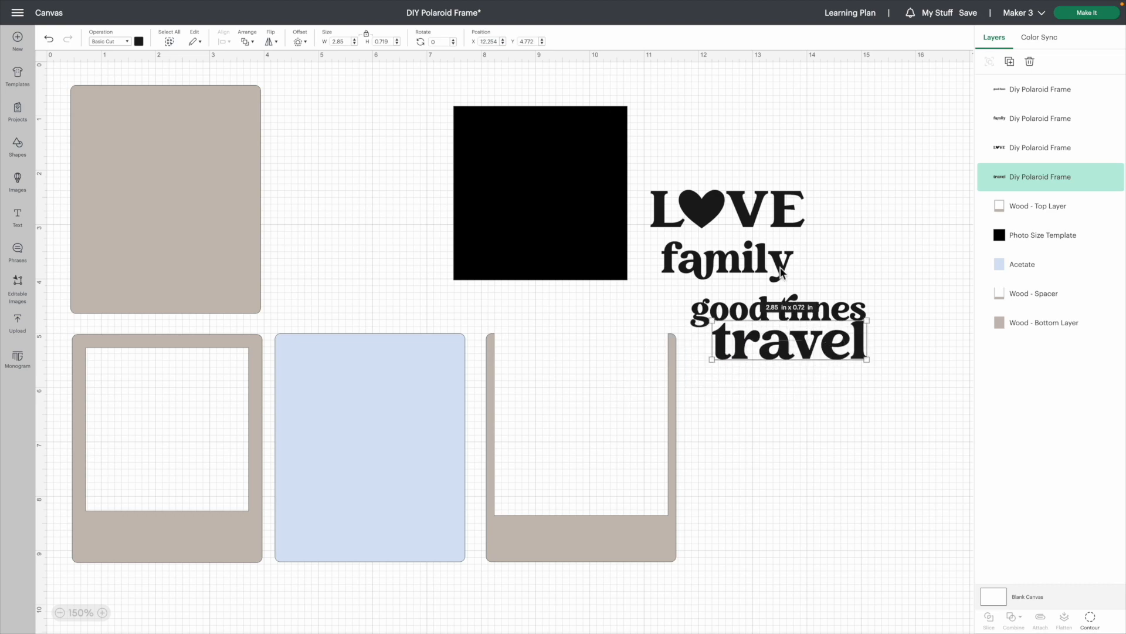
# Hide the four word layers: good times, family, LOVE and travel
pyautogui.moveTo(731, 117); pyautogui.dragTo(896, 380)
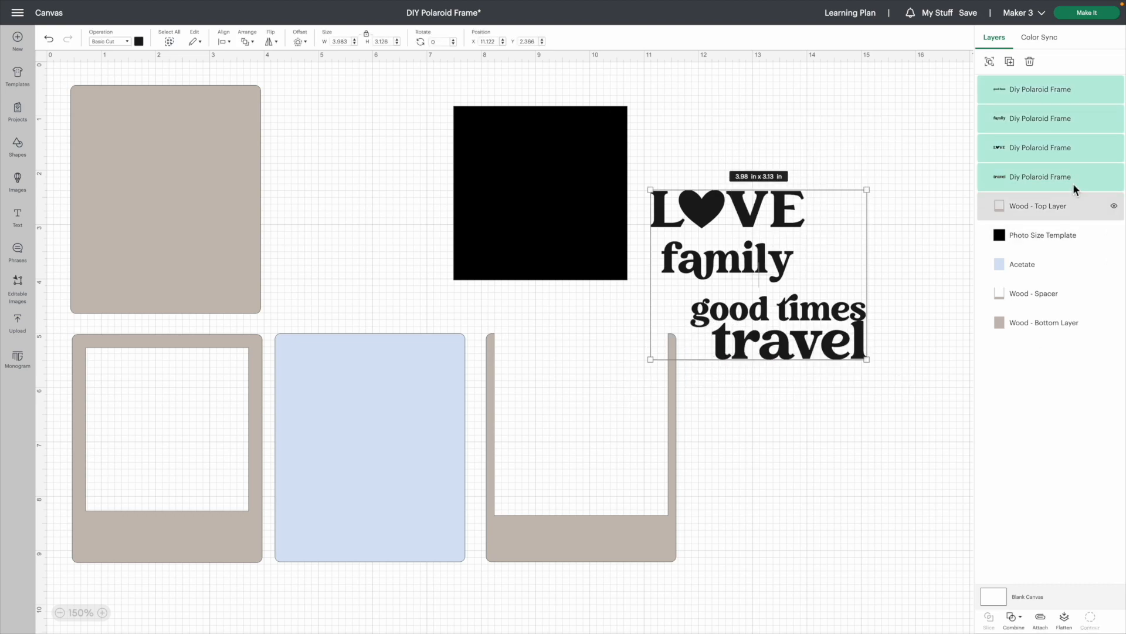
pyautogui.click(1114, 89)
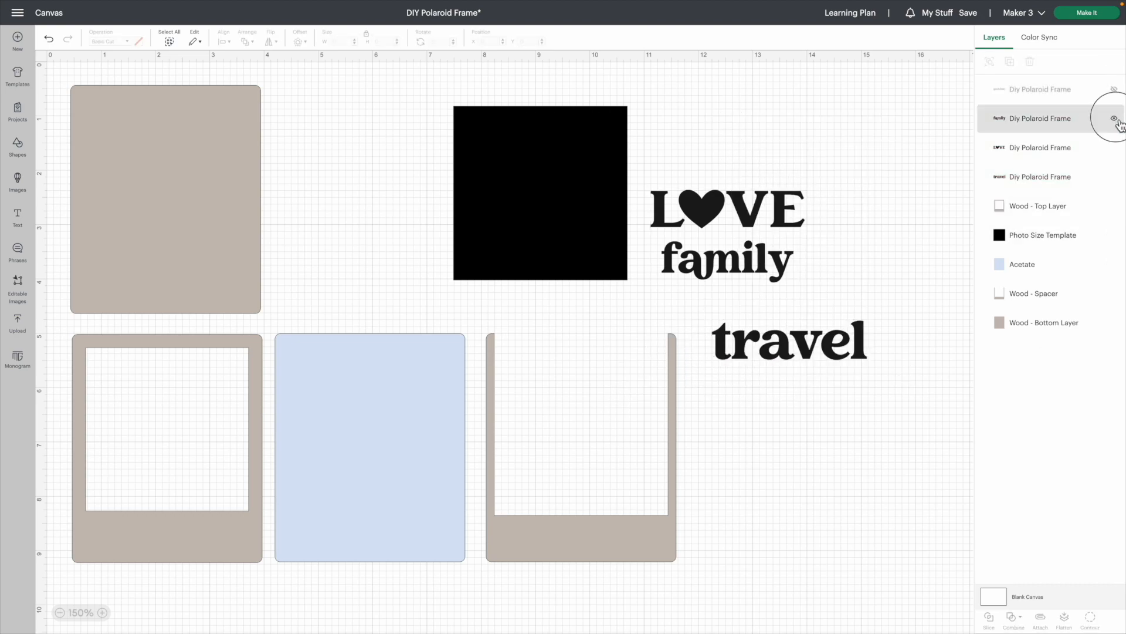
pyautogui.click(1114, 118)
pyautogui.click(1114, 148)
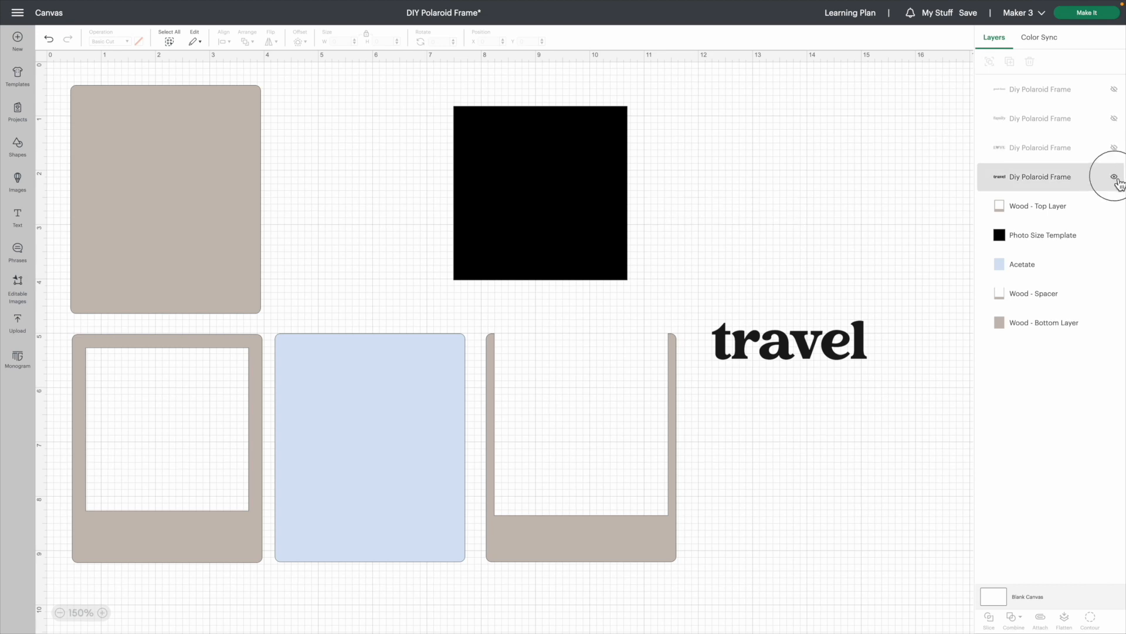
pyautogui.click(1114, 177)
# Hide the Photo Size Template layer and make the travel word layer visible again
pyautogui.click(519, 213)
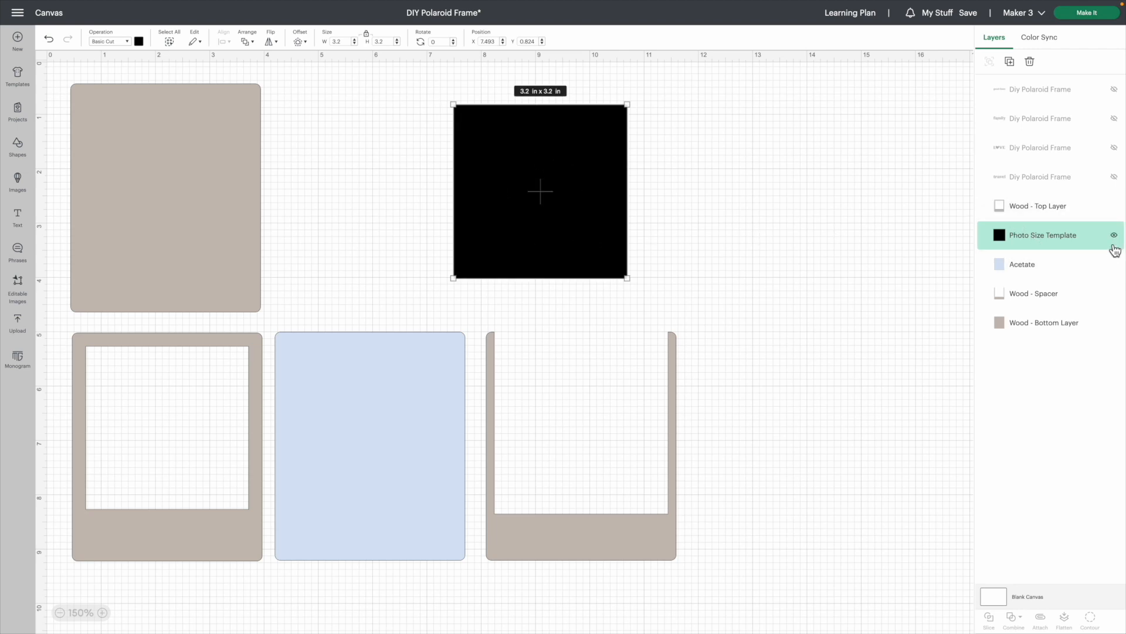
pyautogui.click(1114, 235)
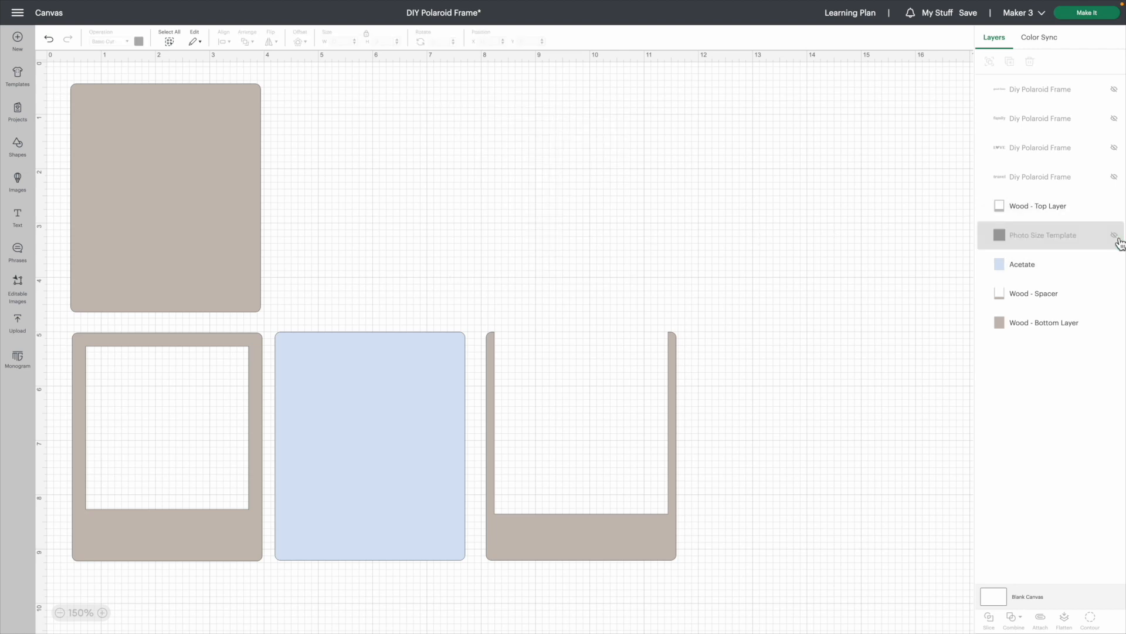
pyautogui.click(1085, 188)
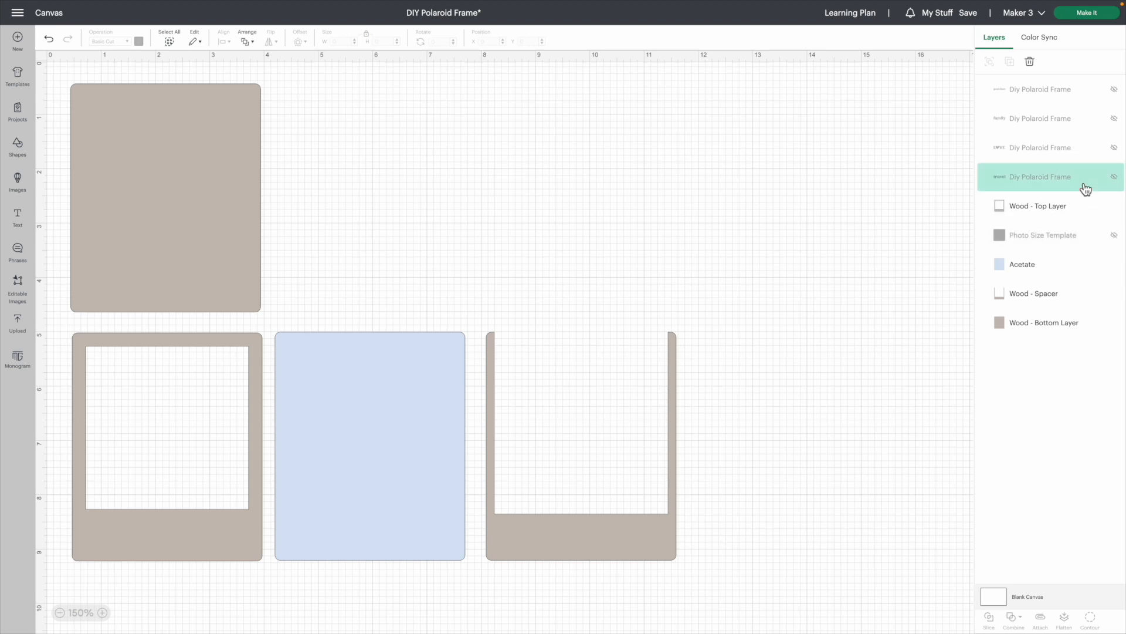
pyautogui.click(1114, 178)
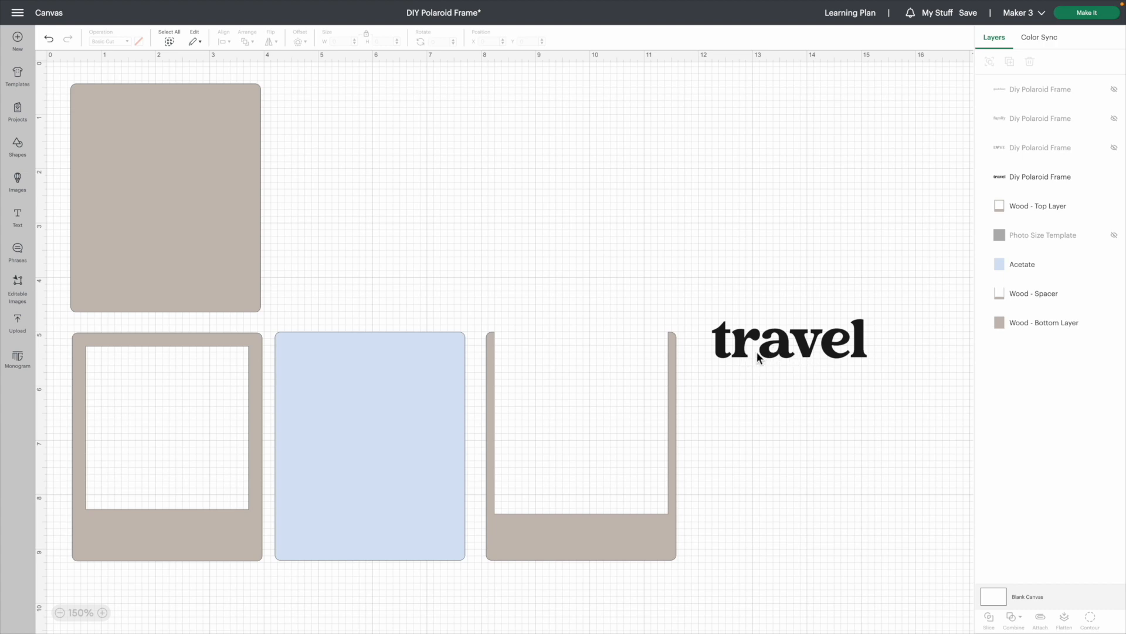
# Send the visible layers to the mat preview for cutting
pyautogui.scroll(-1, 720, 368)
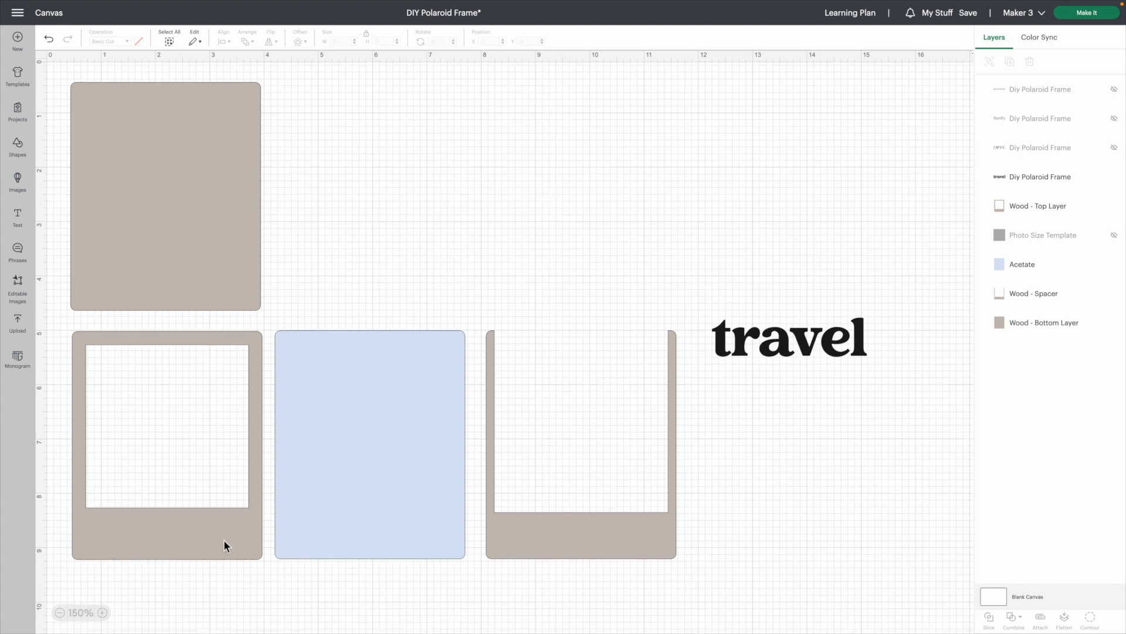
pyautogui.click(1089, 13)
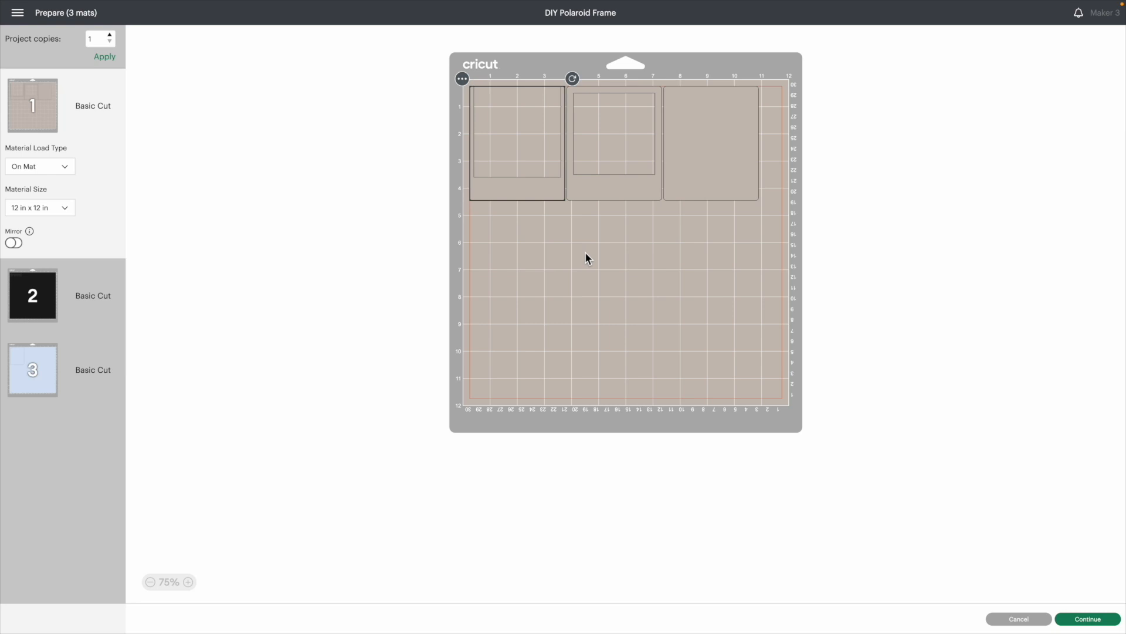
pyautogui.scroll(1, 586, 251)
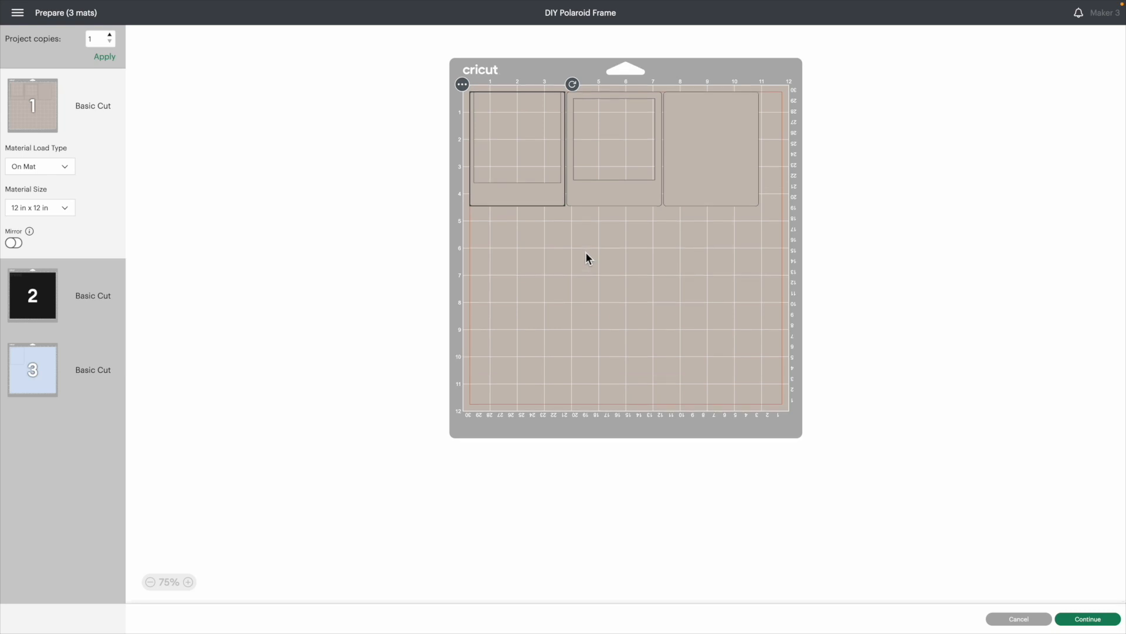
pyautogui.scroll(1, 585, 252)
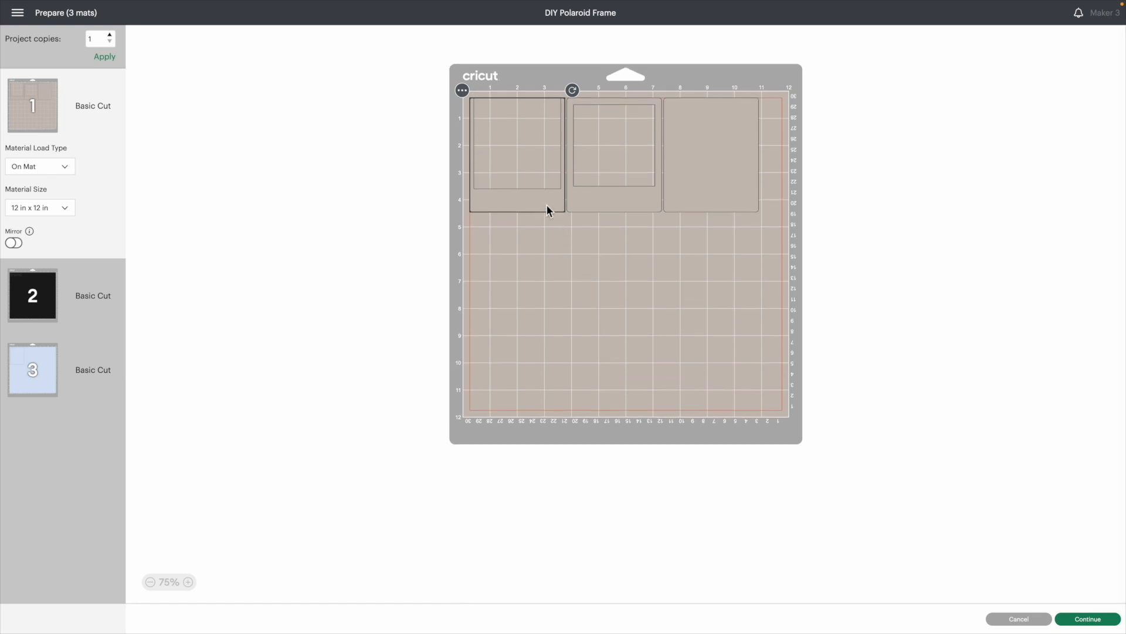
# On mat 1, place the spacer below the top frame near X 1.7 in, and turn the solid backing sideways beside the frame near X 6 in
pyautogui.moveTo(547, 206); pyautogui.dragTo(587, 363)
pyautogui.moveTo(632, 190); pyautogui.dragTo(568, 227)
pyautogui.moveTo(701, 188); pyautogui.dragTo(643, 223)
pyautogui.moveTo(708, 124); pyautogui.dragTo(681, 192)
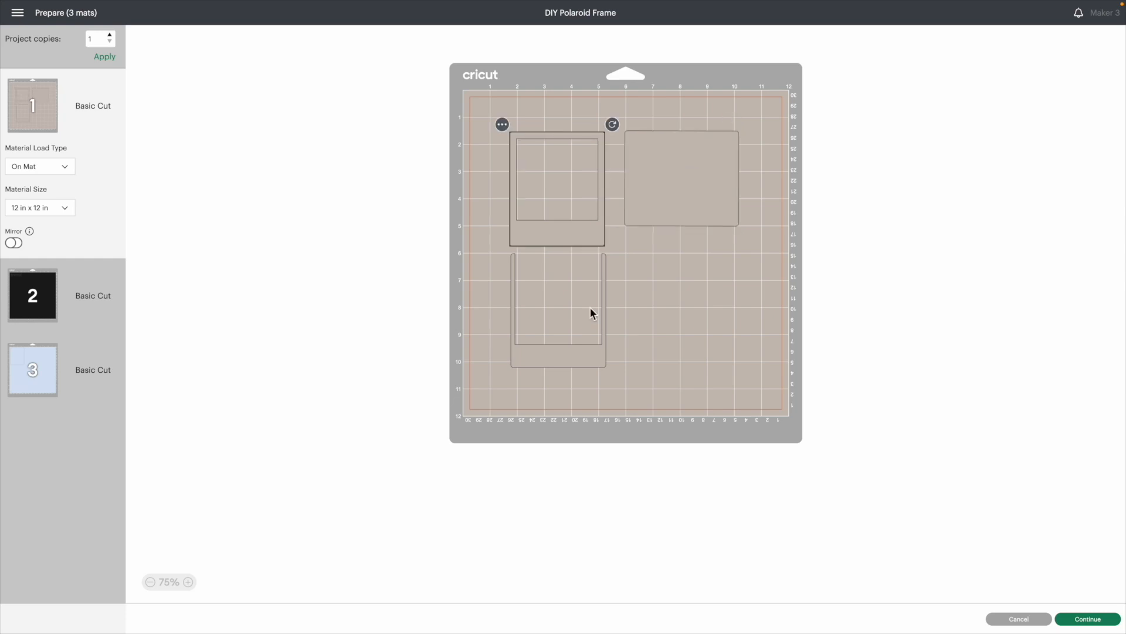
pyautogui.moveTo(590, 307); pyautogui.dragTo(589, 312)
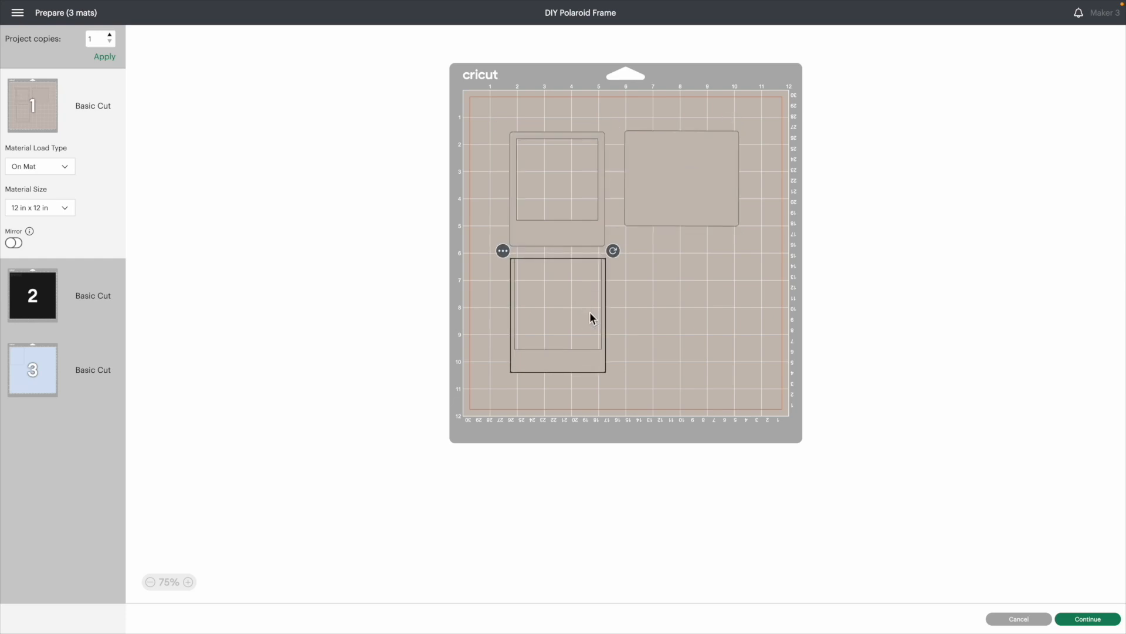
# Rotate the spacer piece 90° clockwise on mat 1 and position it below the top frame at about X 1.7, Y 6.4 in
pyautogui.moveTo(617, 257); pyautogui.dragTo(620, 372)
pyautogui.moveTo(513, 318); pyautogui.dragTo(522, 314)
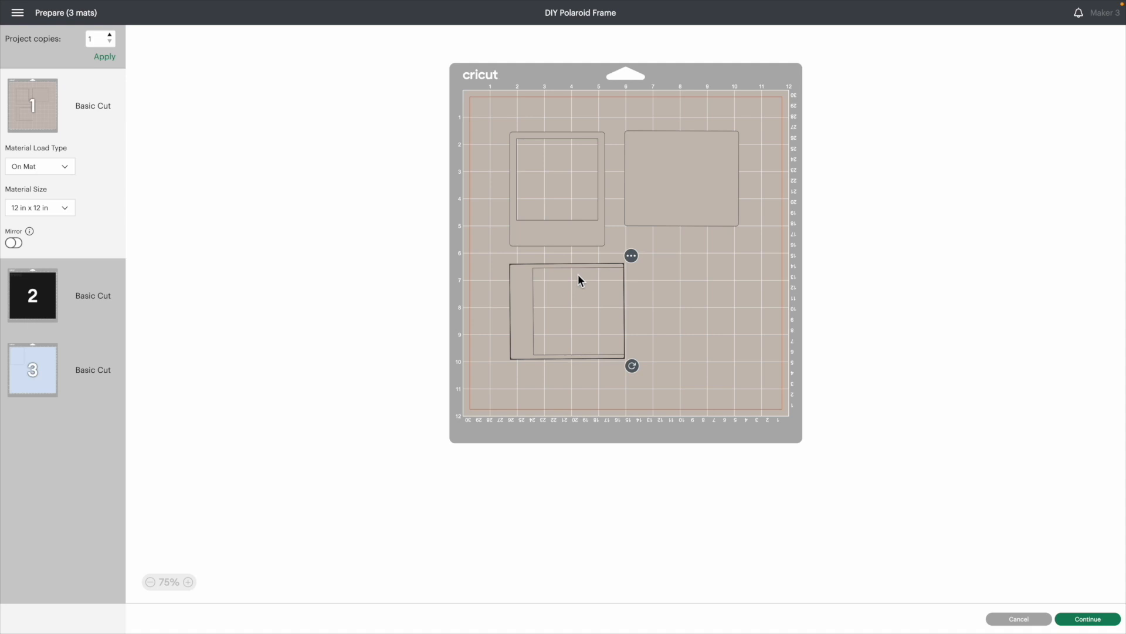
pyautogui.click(644, 213)
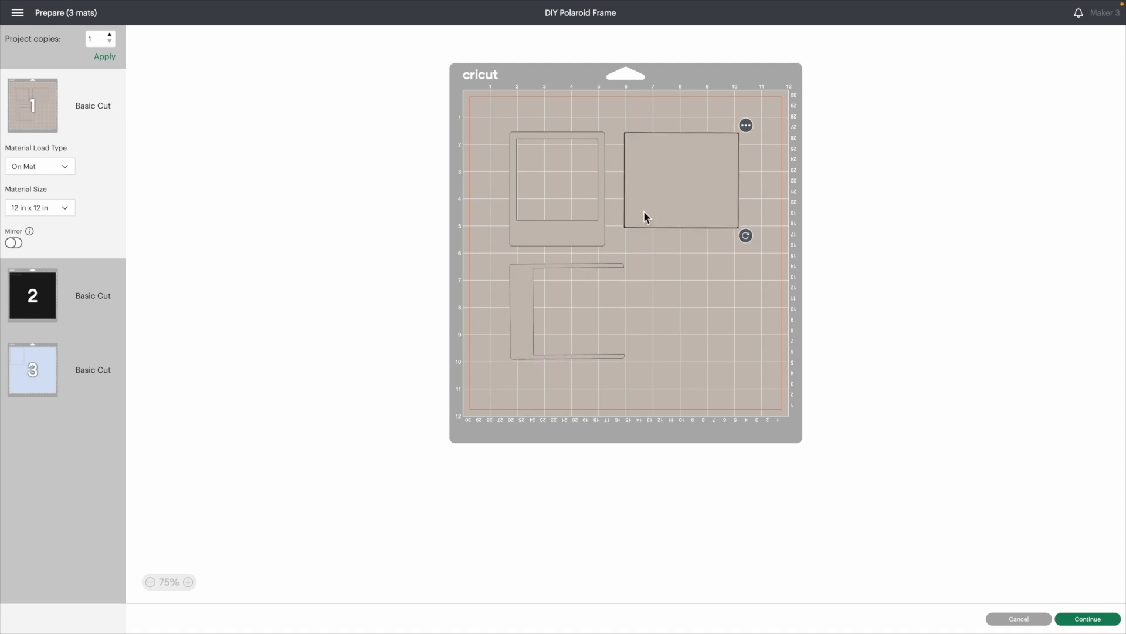
# Check the travel word on mat 2 and the acetate piece on mat 3, and return to mat 1
pyautogui.click(49, 302)
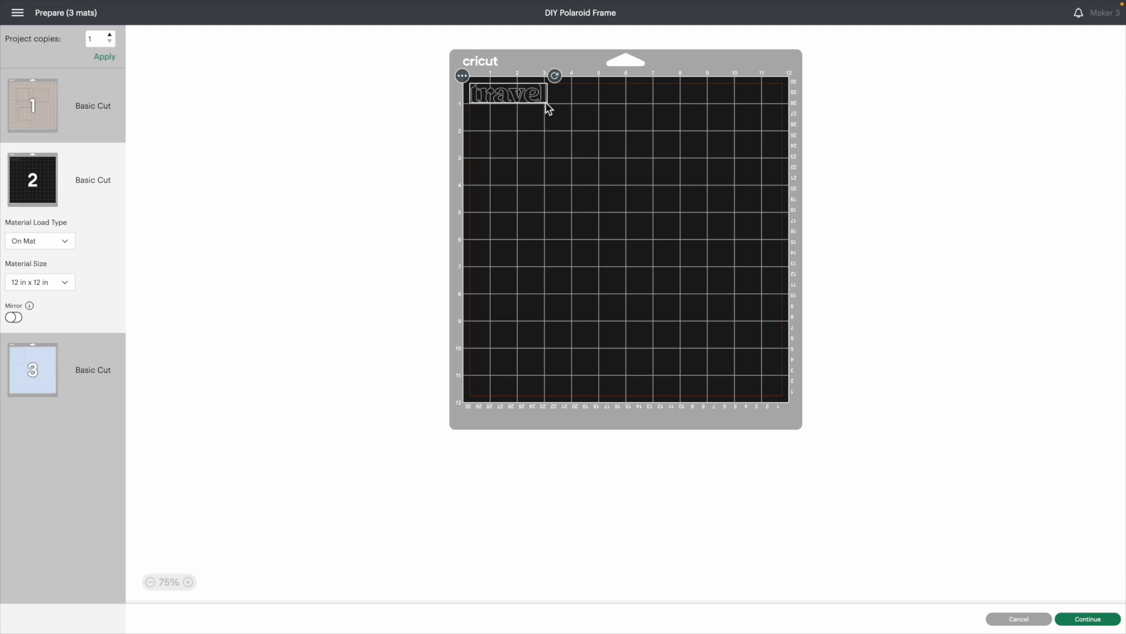
pyautogui.click(53, 380)
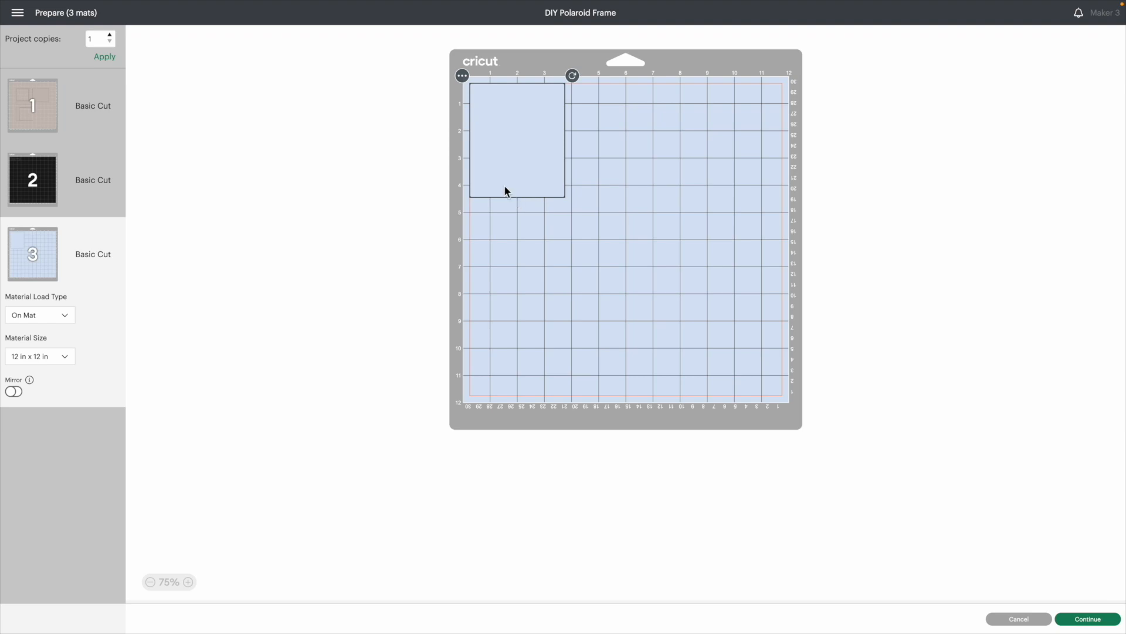
pyautogui.click(74, 126)
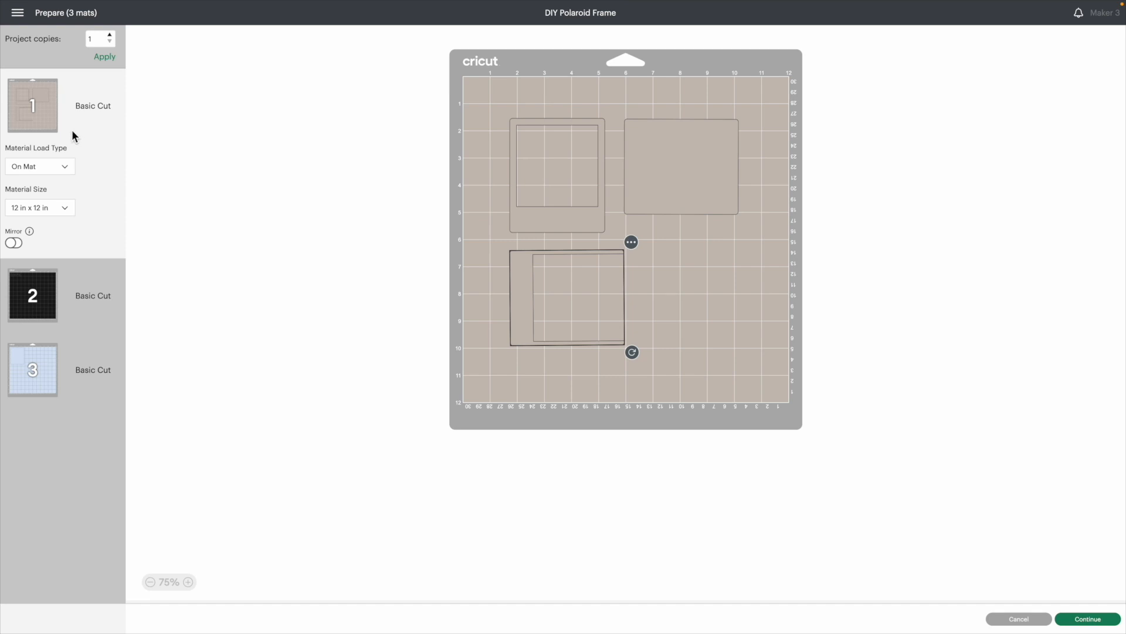
# Set mat 1's base material to Basswood – 1/16" (1.6 mm) in the cut setup and examine its material preparation notice
pyautogui.click(1089, 620)
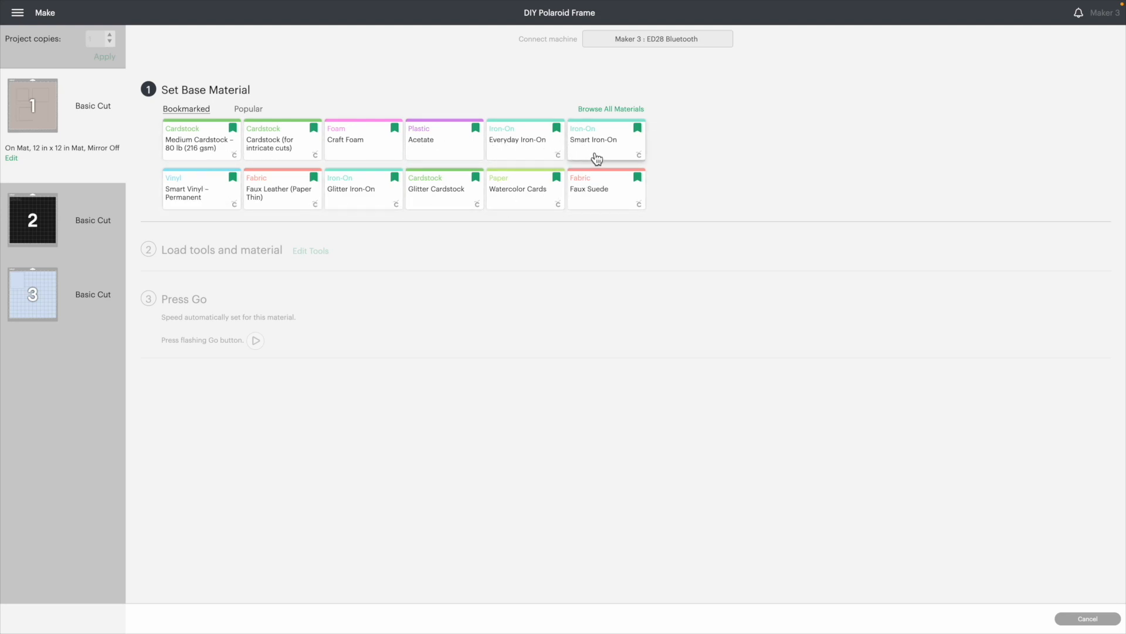
pyautogui.click(618, 110)
pyautogui.click(726, 53)
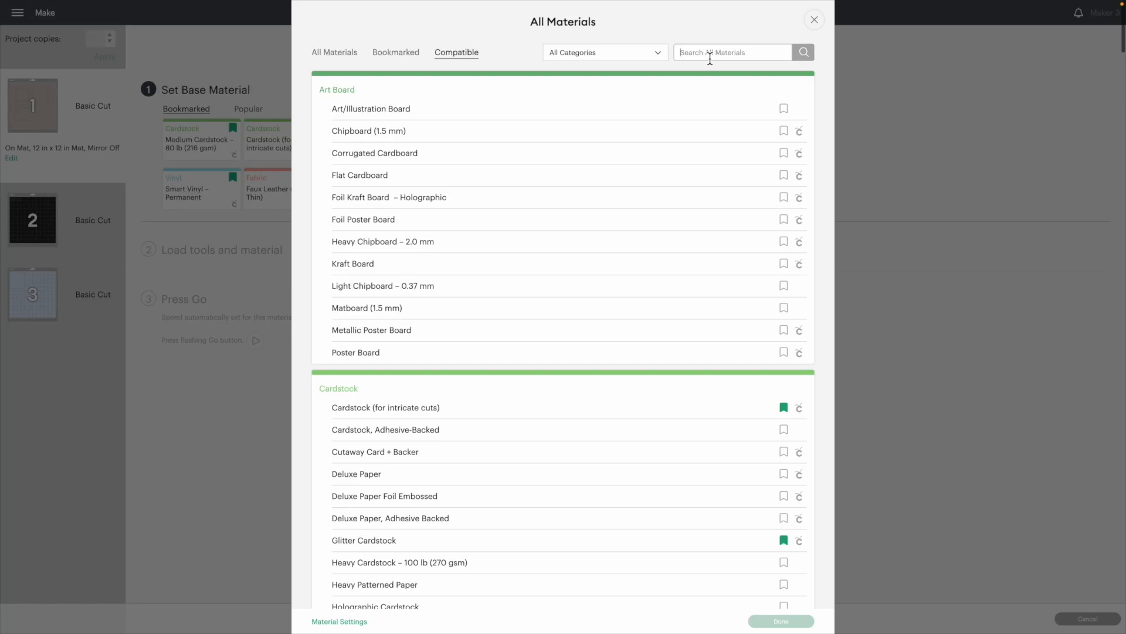
pyautogui.write('basswood')
pyautogui.press('Return')
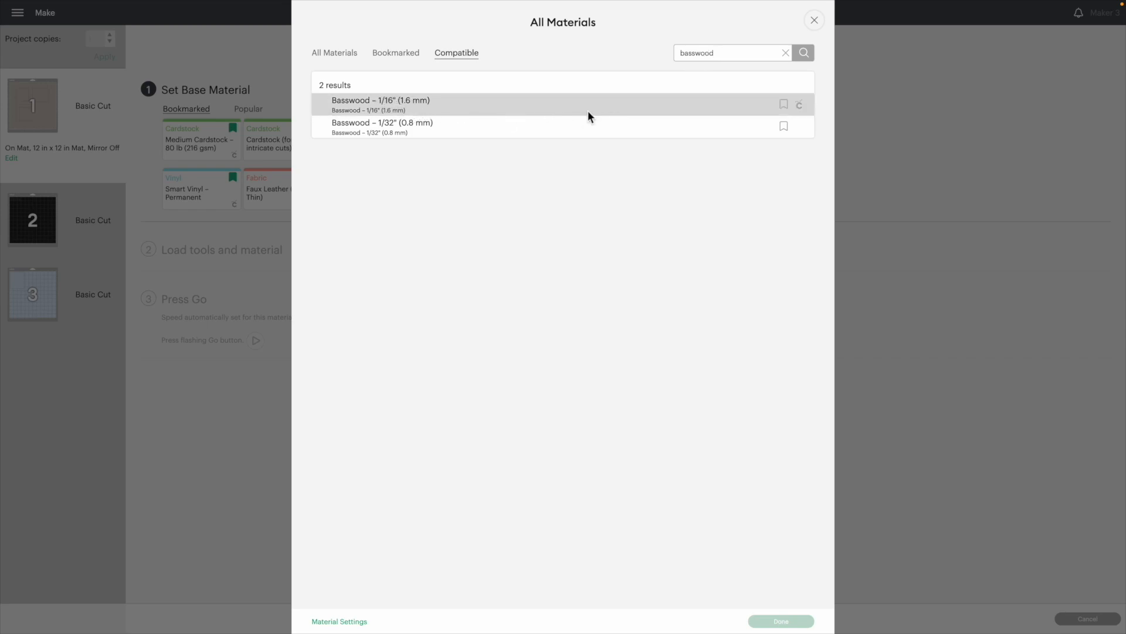
pyautogui.click(509, 112)
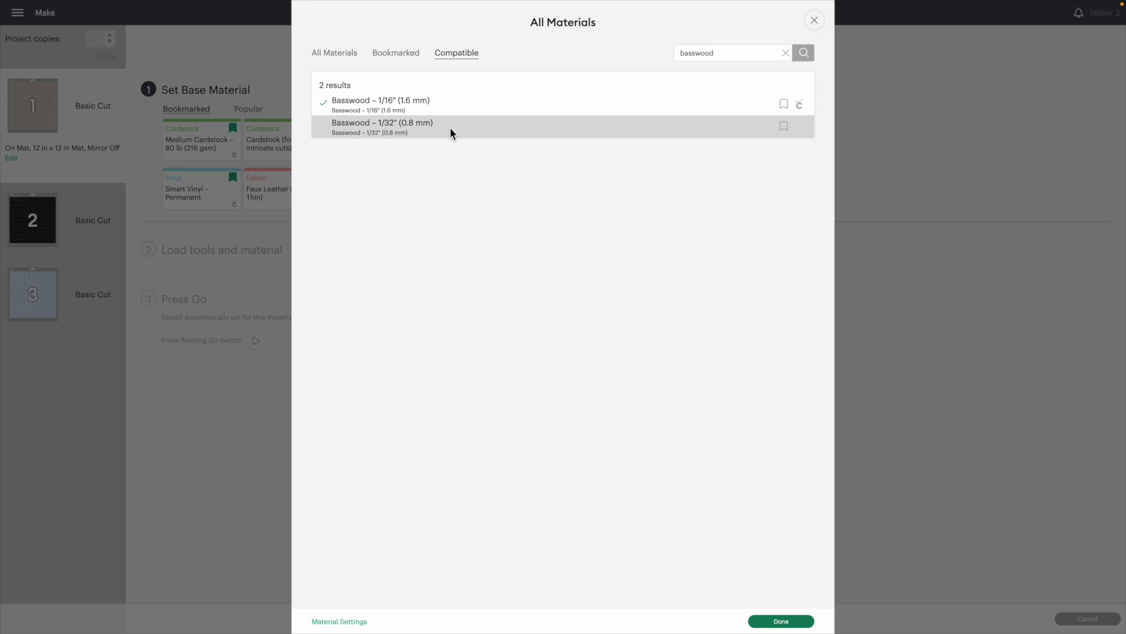
pyautogui.click(800, 621)
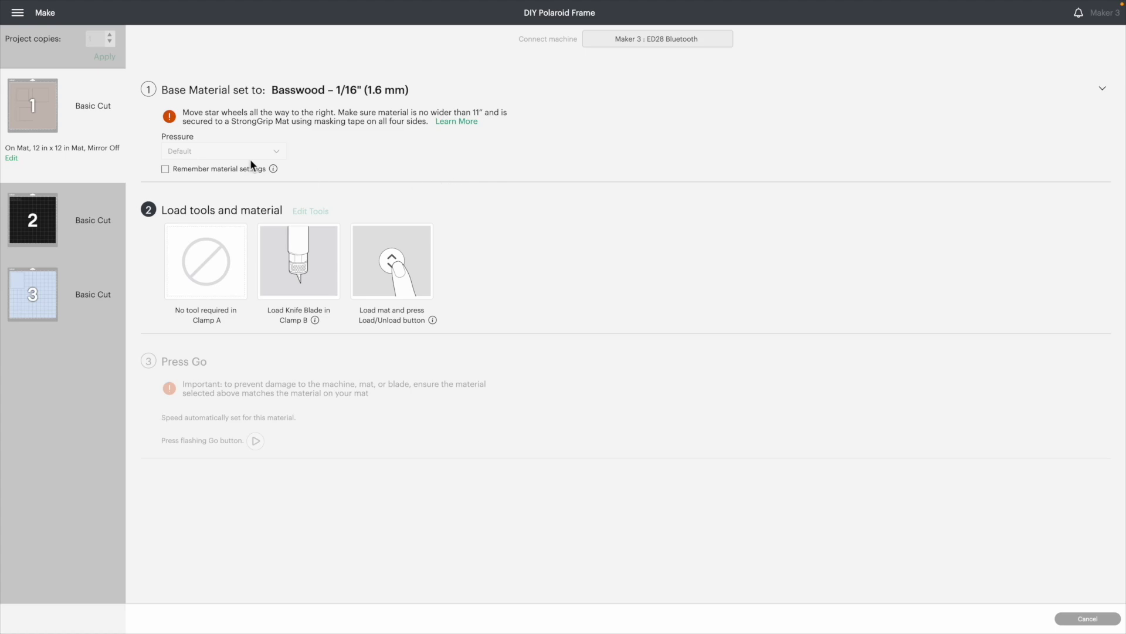
pyautogui.moveTo(183, 112); pyautogui.dragTo(488, 128)
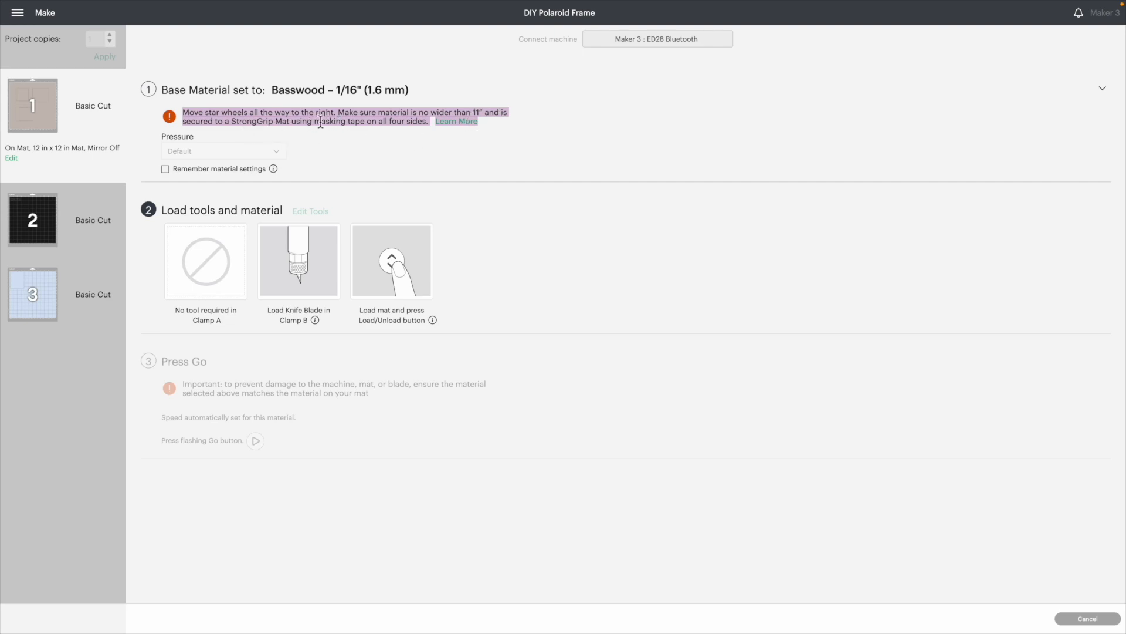